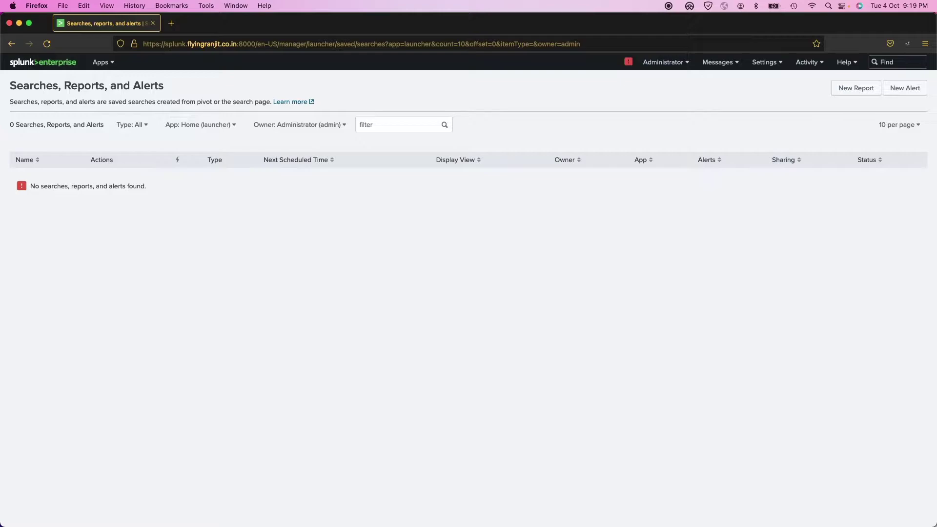
- Clear the terminal and list the users directory: admin, splunk-system-user, user1–user5 and users.ini
{"action": "key", "text": "super+Tab"}
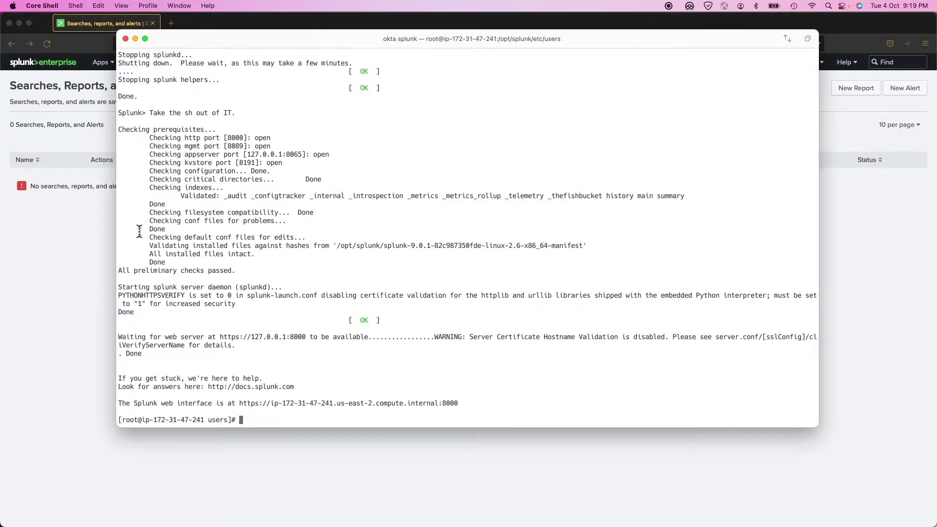
{"action": "type", "text": "clear"}
{"action": "key", "text": "Return"}
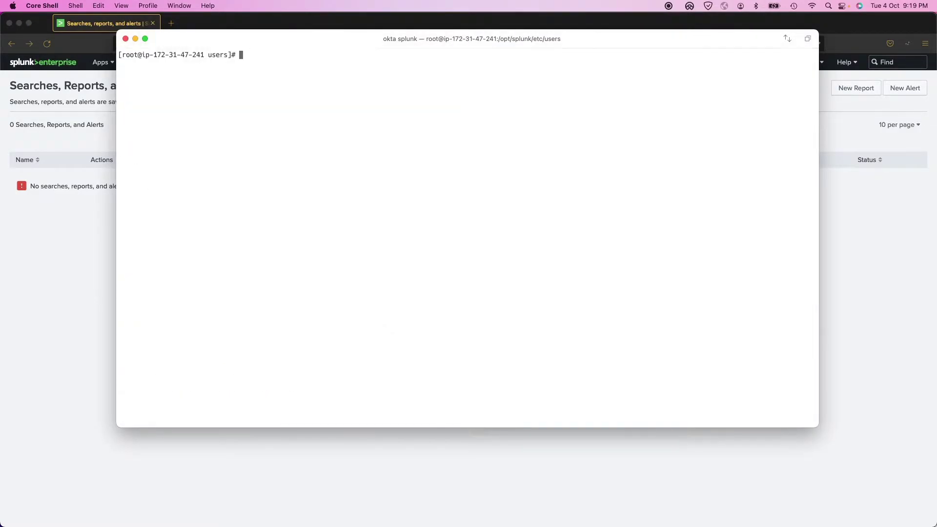
{"action": "type", "text": "ls"}
{"action": "key", "text": "Return"}
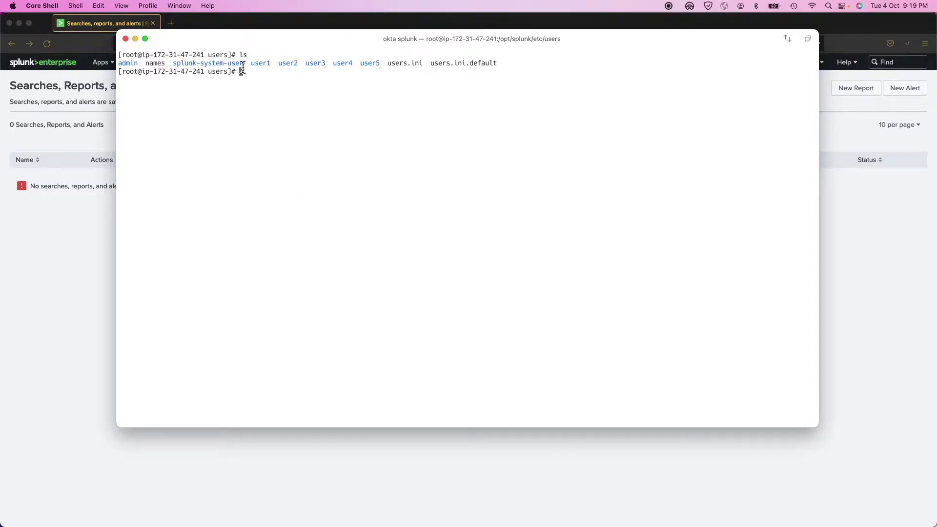
- Print the working directory and highlight the users path and the user1–user5 folder names
{"action": "type", "text": "pwd"}
{"action": "key", "text": "Return"}
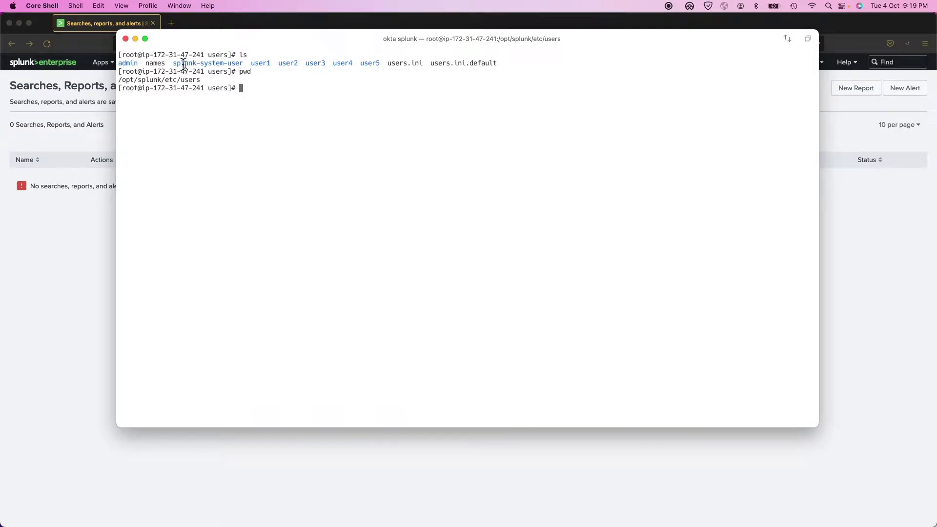
{"action": "left_click_drag", "start_coordinate": [204, 79], "coordinate": [118, 80]}
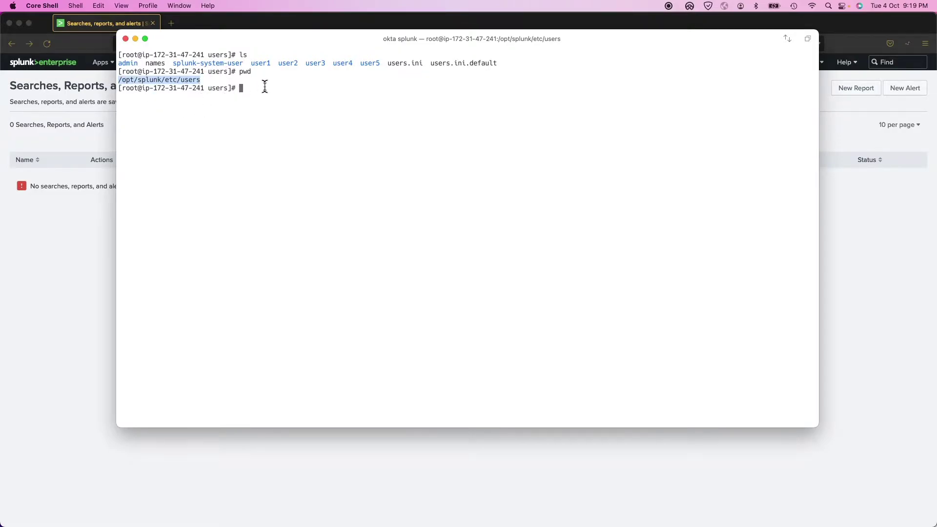
{"action": "left_click_drag", "start_coordinate": [252, 63], "coordinate": [379, 59]}
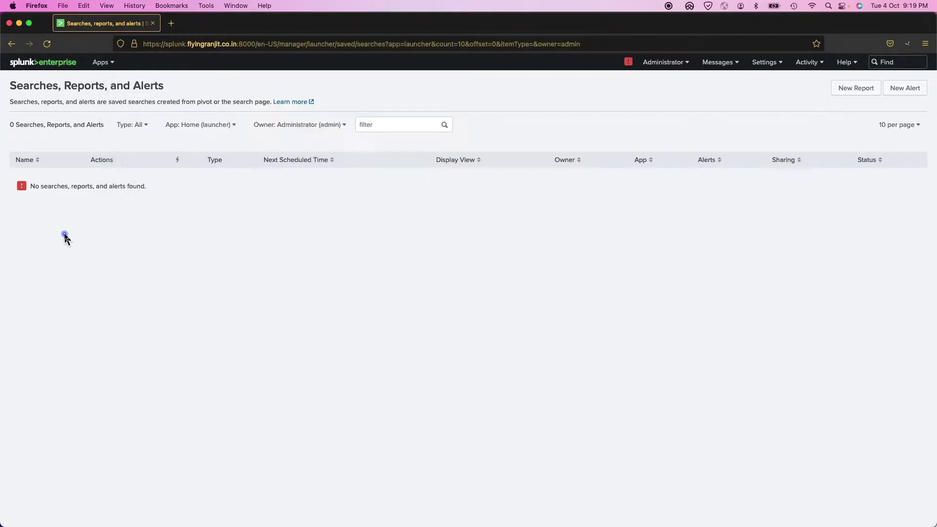
- Open Splunk's Users page, listing admin and user1 through user5, all Active
{"action": "left_click", "coordinate": [71, 230]}
{"action": "left_click", "coordinate": [764, 62]}
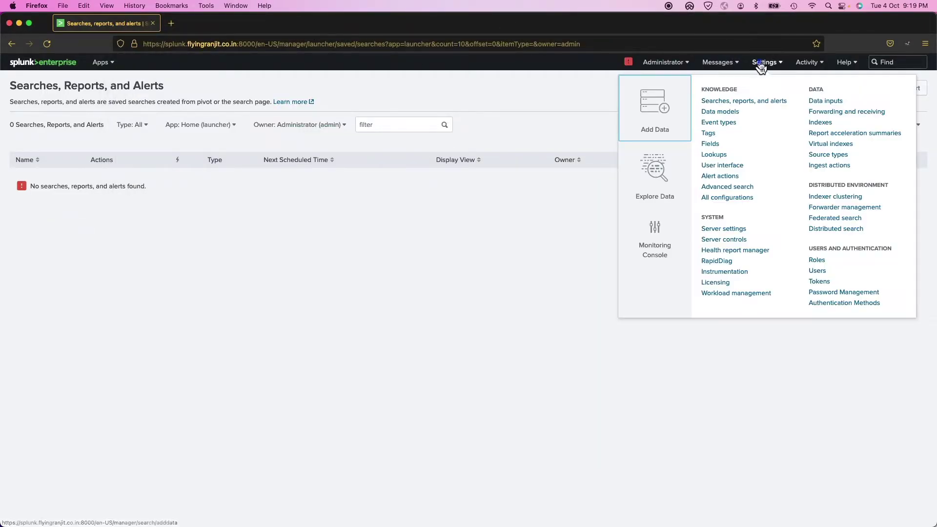
{"action": "left_click", "coordinate": [817, 271]}
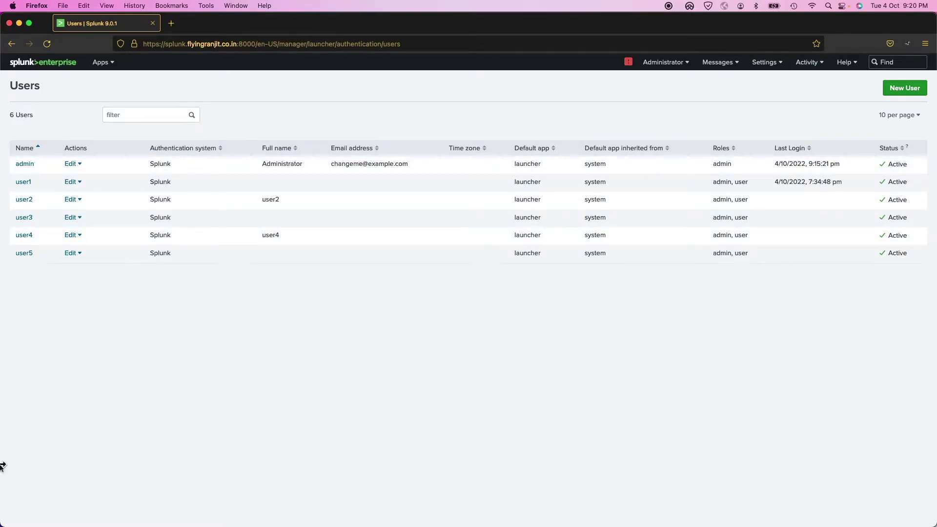
- Change into the user1 folder and list its contents
{"action": "key", "text": "super+Tab"}
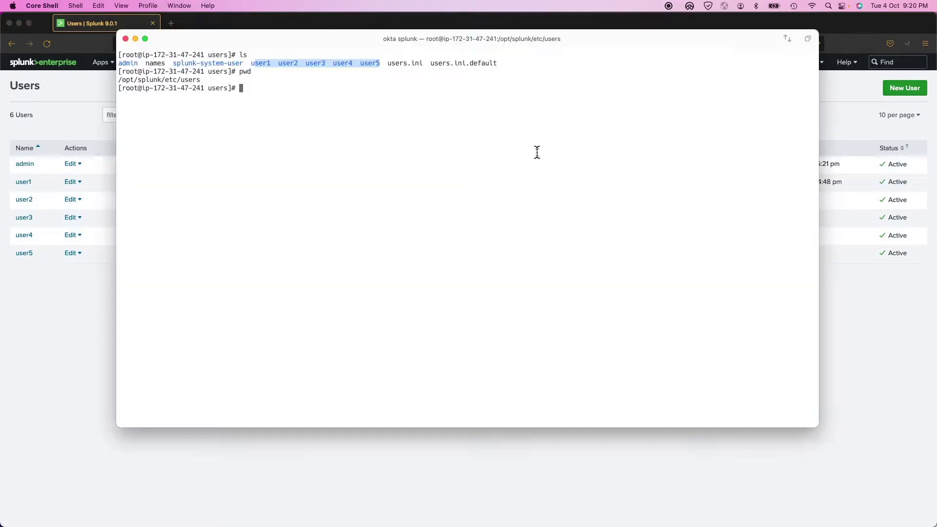
{"action": "left_click", "coordinate": [248, 63]}
{"action": "double_click", "coordinate": [248, 63]}
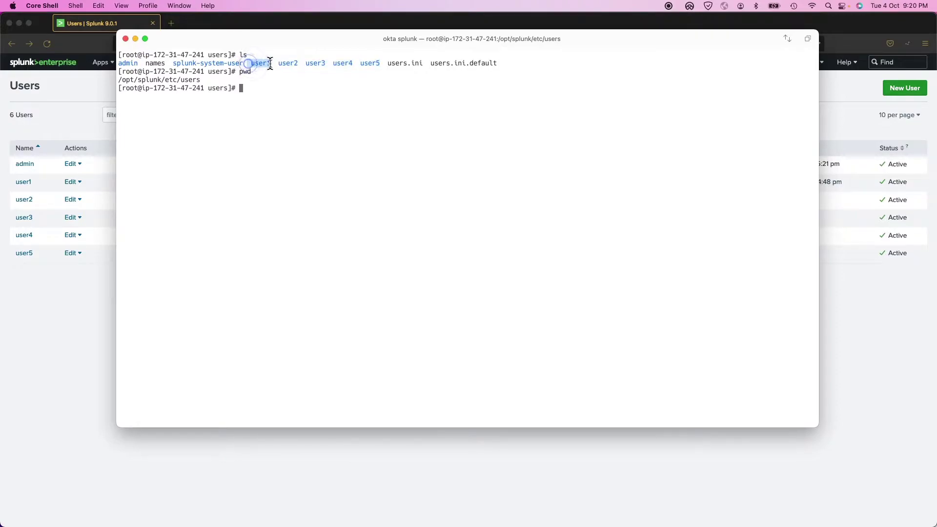
{"action": "left_click", "coordinate": [273, 80]}
{"action": "type", "text": "cd"}
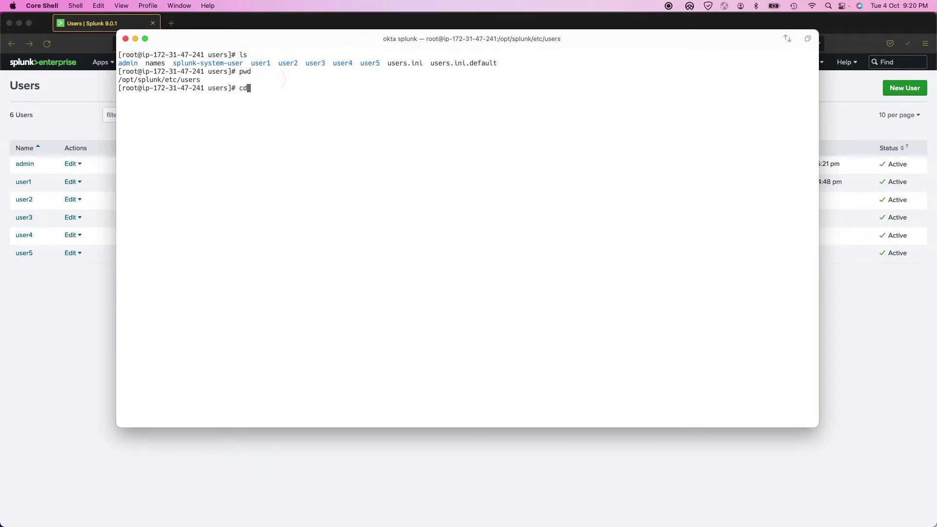
{"action": "type", "text": " user1/"}
{"action": "key", "text": "Return"}
{"action": "type", "text": "ls"}
{"action": "key", "text": "Return"}
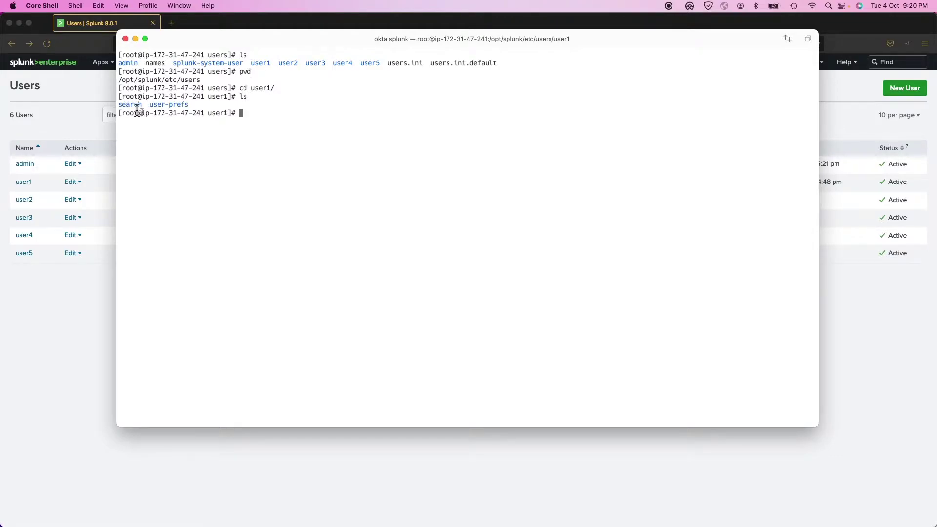
- Descend into search/local and list its configuration files
{"action": "type", "text": "cd search/"}
{"action": "key", "text": "Return"}
{"action": "type", "text": "ls"}
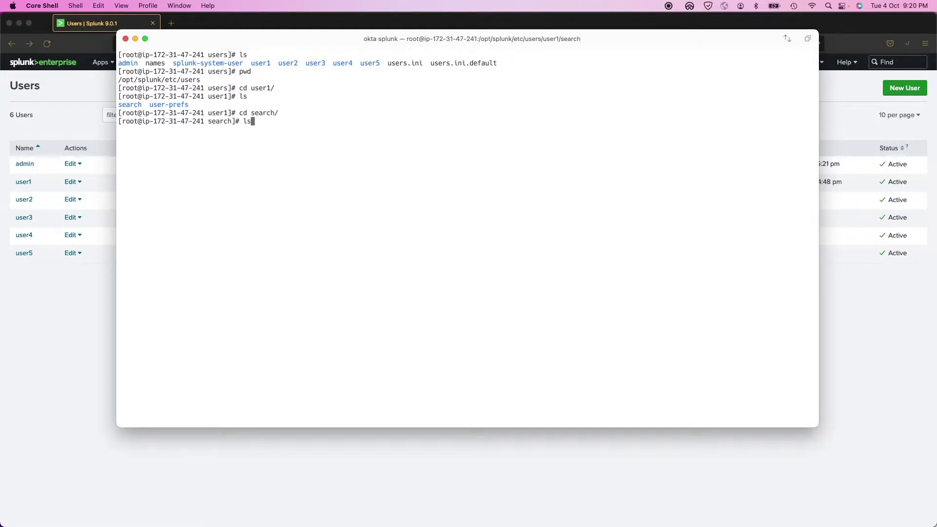
{"action": "key", "text": "Return"}
{"action": "type", "text": "cd local/"}
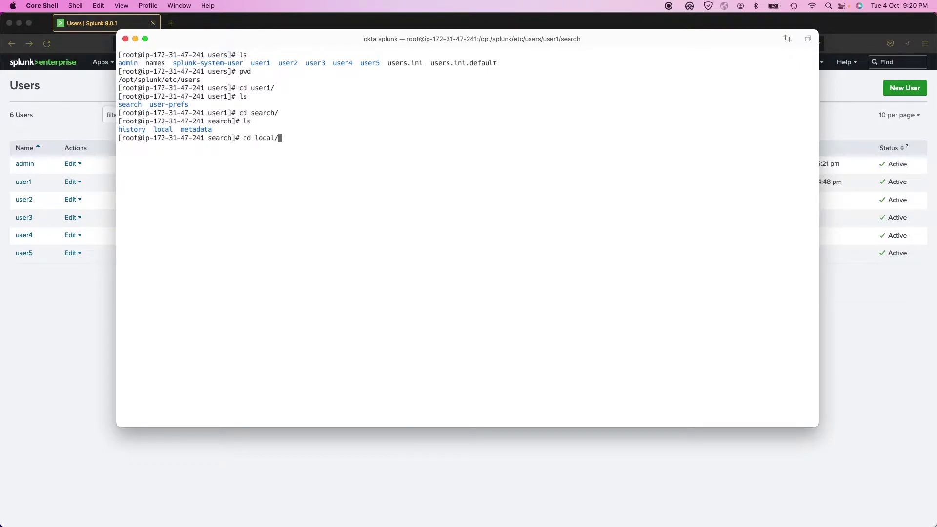
{"action": "key", "text": "Return"}
{"action": "type", "text": "ls"}
{"action": "key", "text": "Return"}
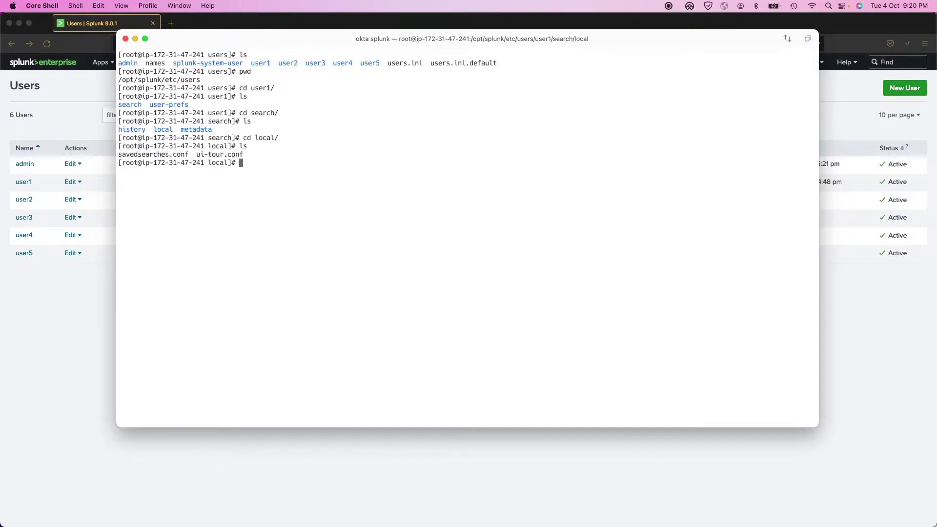
- Display savedsearches.conf, highlighting the 'user report' and 'report 2' definitions and splunkd_access sourcetype
{"action": "type", "text": "cat sae"}
{"action": "key", "text": "BackSpace"}
{"action": "type", "text": "v"}
{"action": "key", "text": "Tab"}
{"action": "key", "text": "Return"}
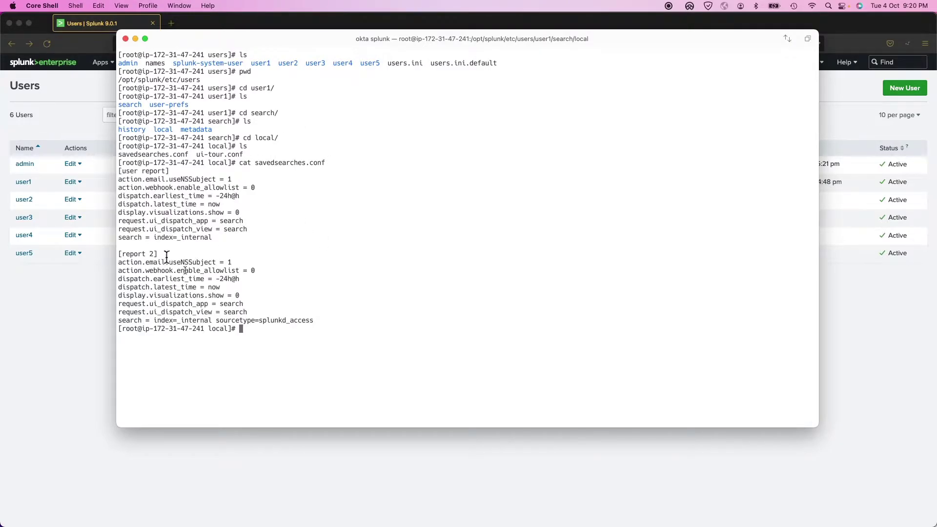
{"action": "left_click_drag", "start_coordinate": [149, 163], "coordinate": [193, 304]}
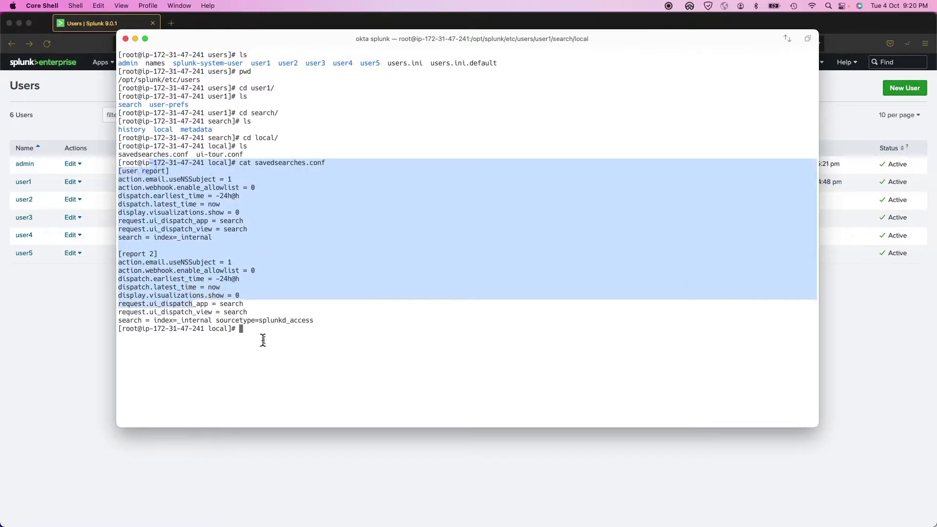
{"action": "left_click_drag", "start_coordinate": [314, 320], "coordinate": [274, 321]}
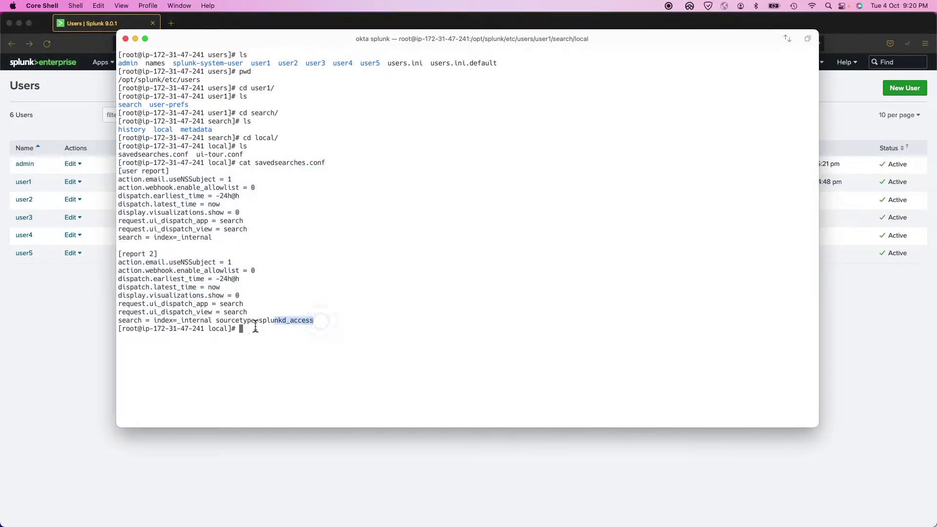
{"action": "left_click", "coordinate": [75, 399]}
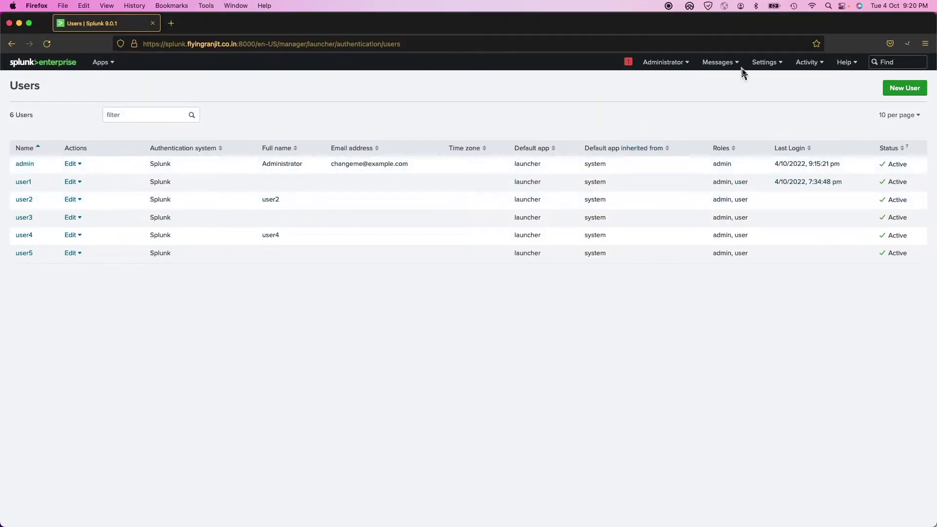
- Filter saved reports to owner user1 across all apps, then open Authentication Methods showing SAML
{"action": "left_click", "coordinate": [761, 63]}
{"action": "left_click", "coordinate": [741, 102]}
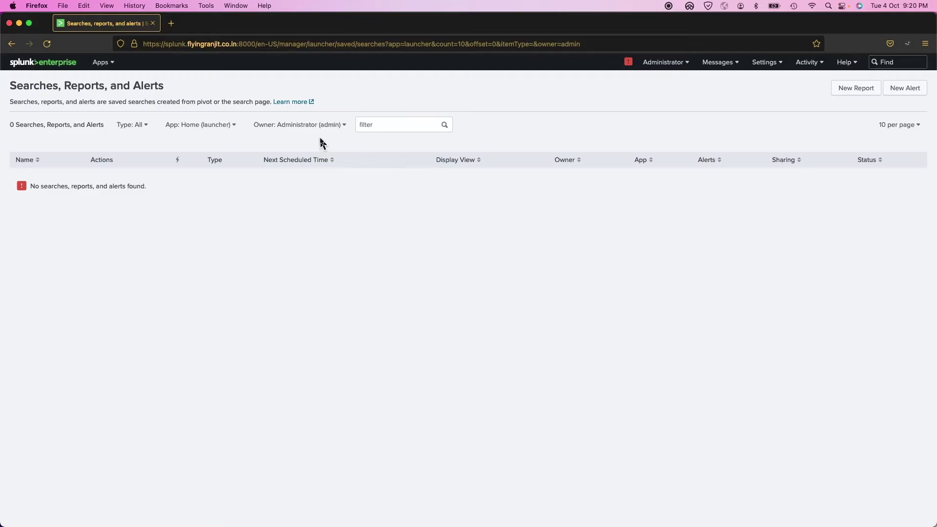
{"action": "left_click", "coordinate": [331, 125]}
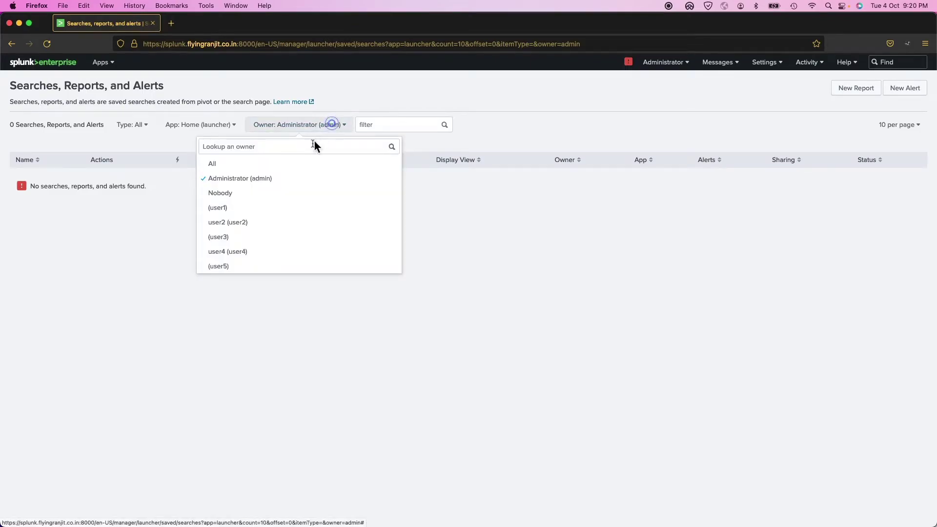
{"action": "left_click", "coordinate": [236, 209]}
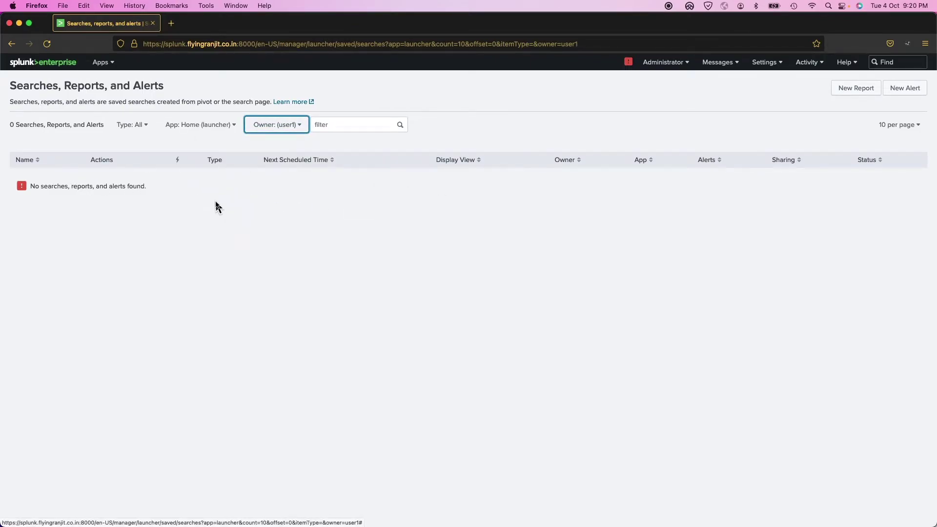
{"action": "left_click", "coordinate": [187, 126]}
{"action": "left_click", "coordinate": [160, 146]}
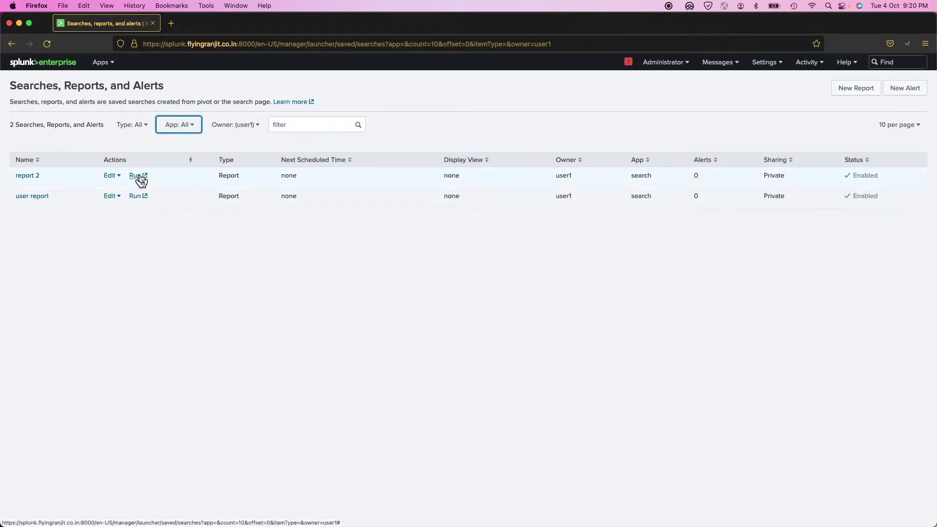
{"action": "left_click", "coordinate": [763, 64]}
{"action": "left_click", "coordinate": [865, 307]}
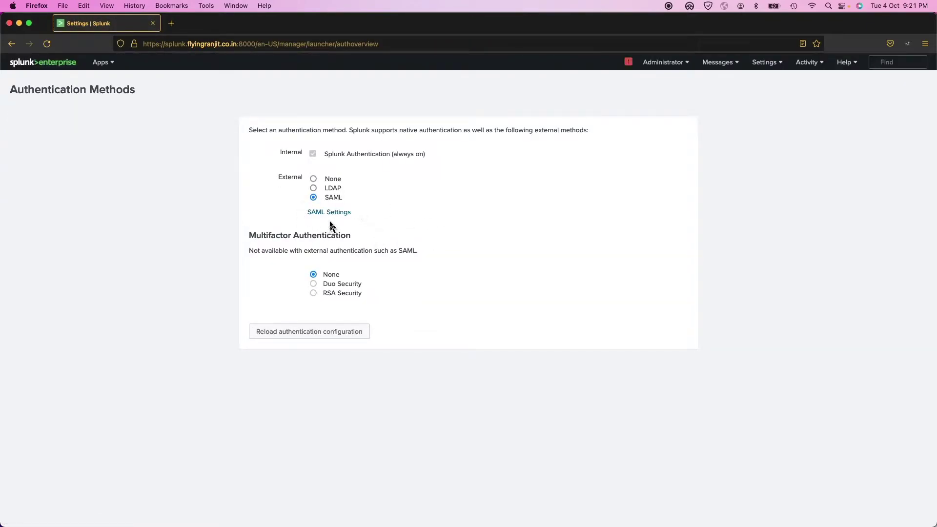
- View SAML Groups with splunkers mapped to admin, then open a new private Firefox window
{"action": "left_click", "coordinate": [329, 213]}
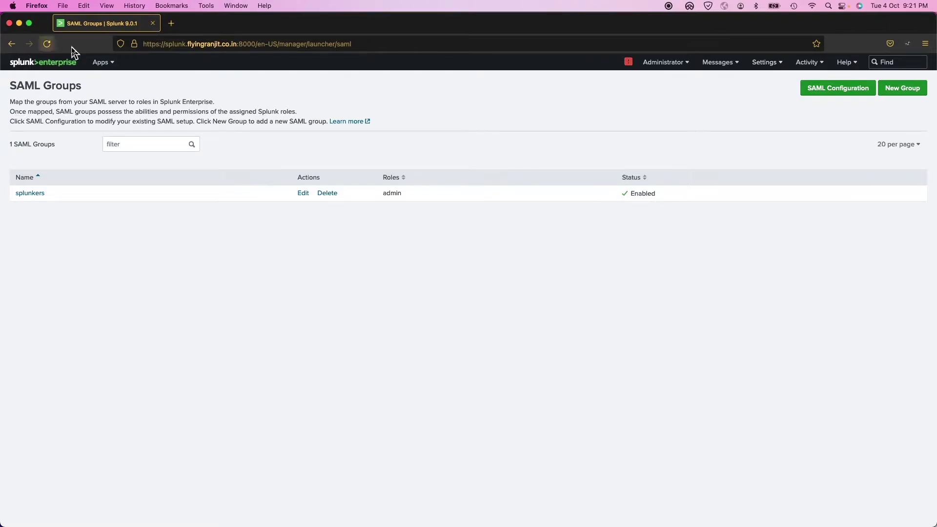
{"action": "left_click", "coordinate": [60, 6]}
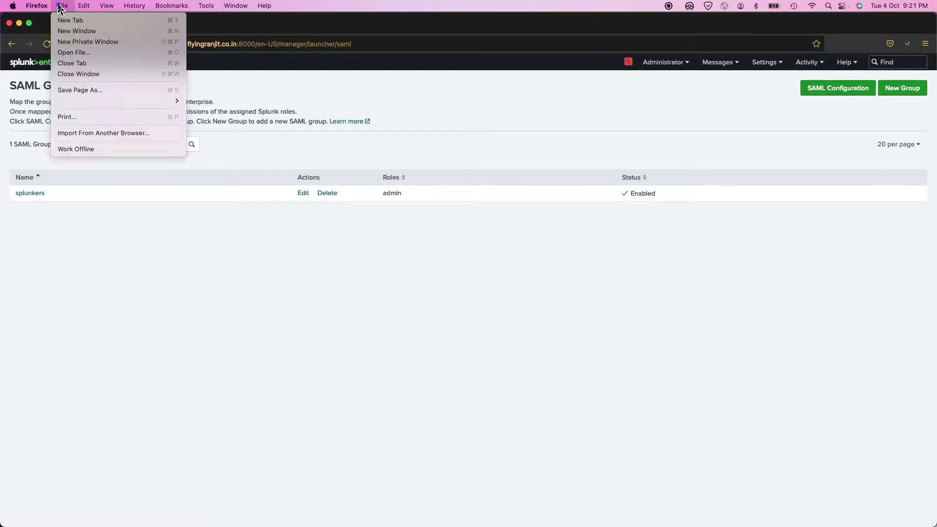
{"action": "left_click", "coordinate": [84, 40]}
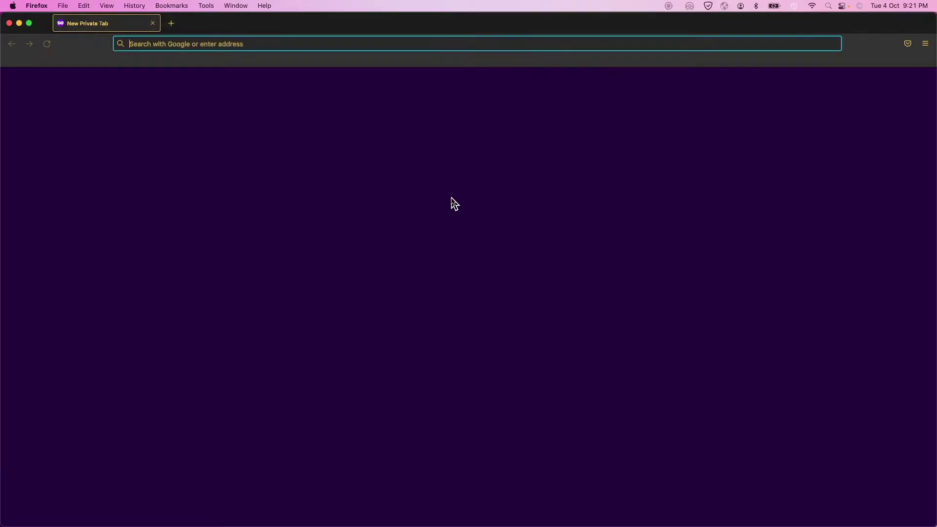
{"action": "type", "text": "htt"}
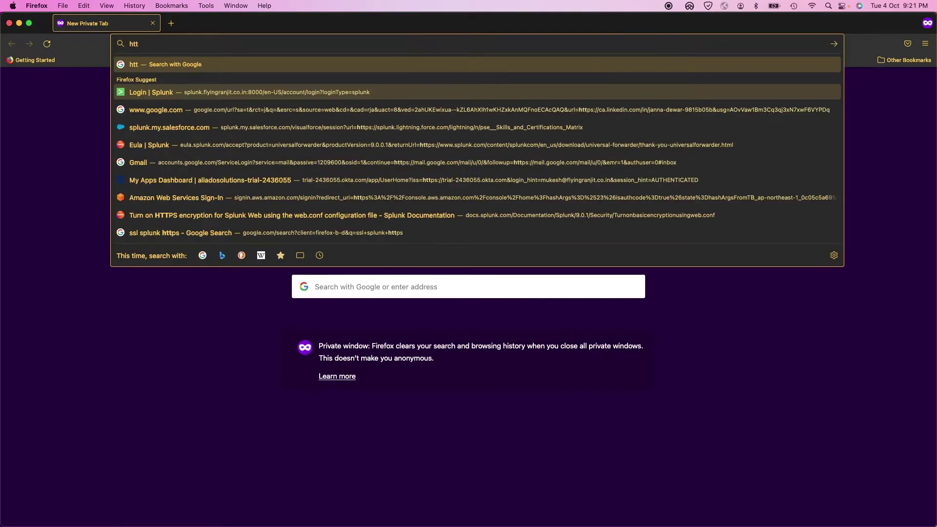
{"action": "type", "text": "ps://s"}
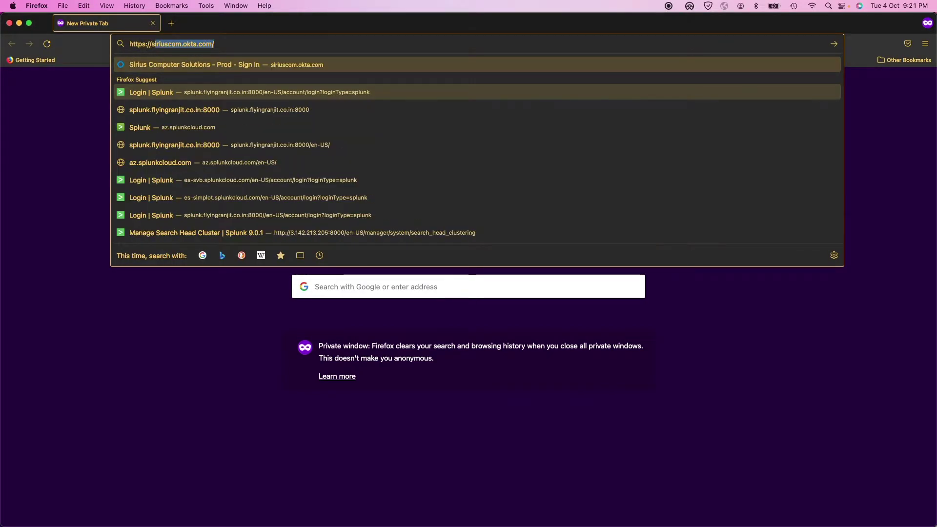
{"action": "key", "text": "Down"}
{"action": "key", "text": "Down"}
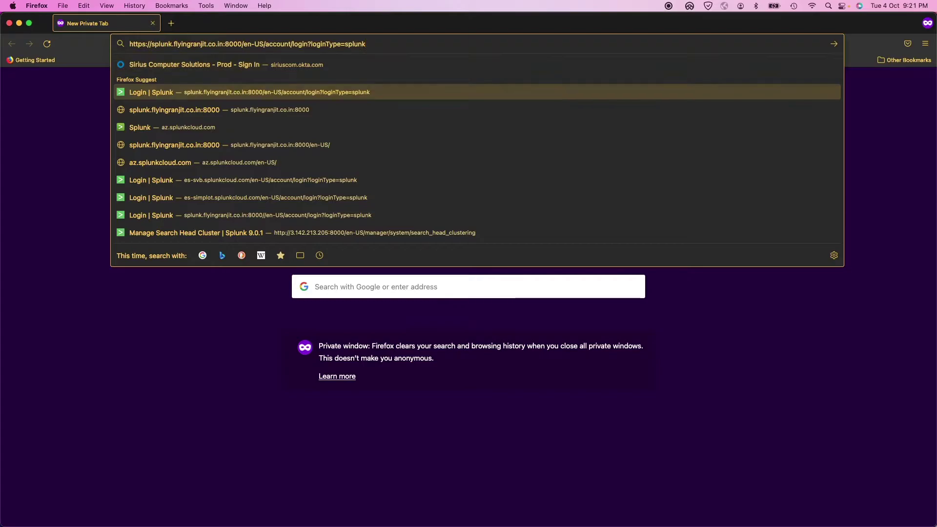
{"action": "key", "text": "Return"}
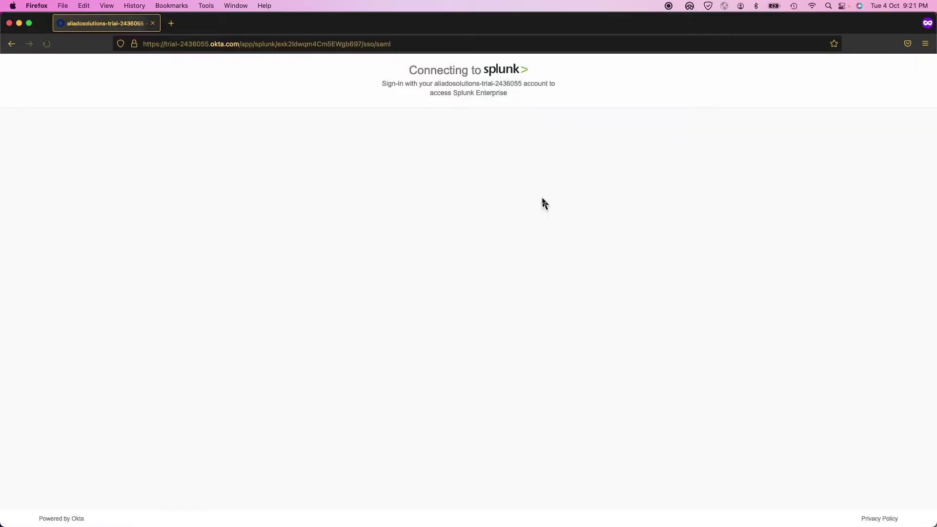
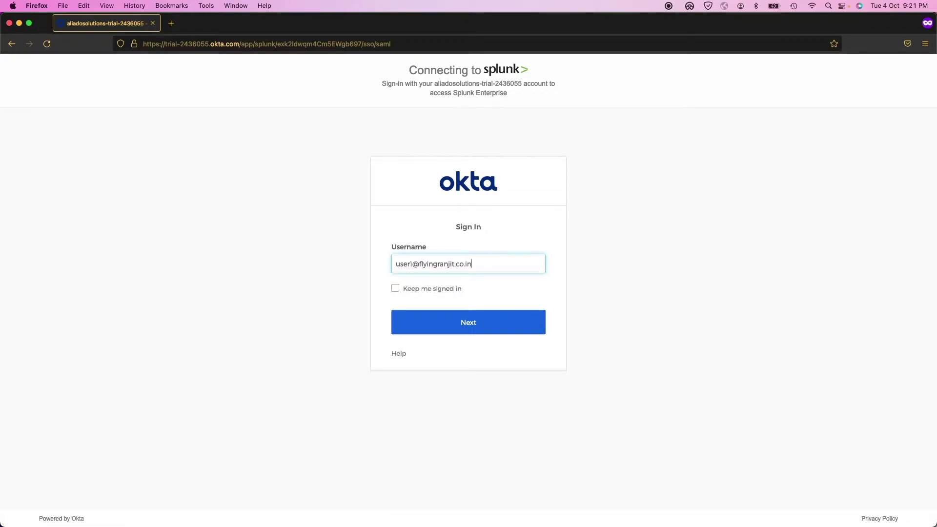
- Sign in to Okta with the SAML user's username and password, reaching the Splunk home page
{"action": "left_click", "coordinate": [471, 329]}
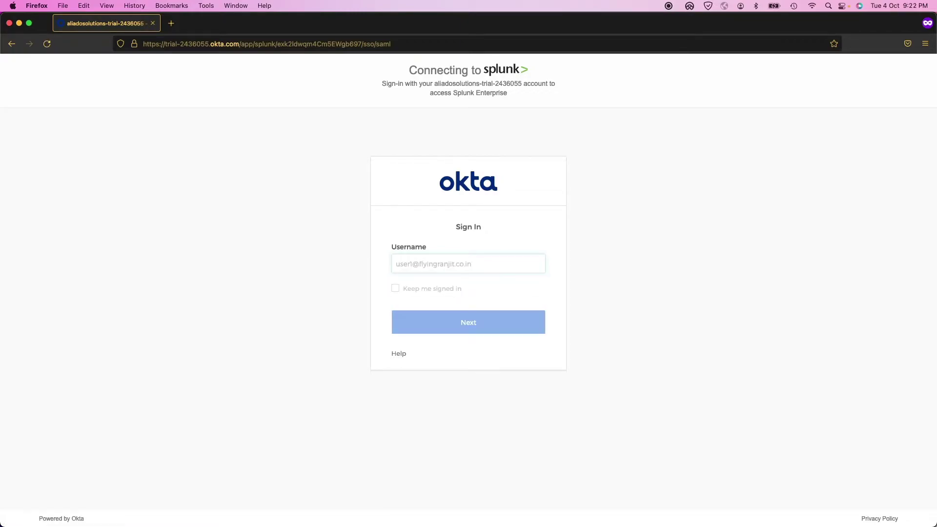
{"action": "left_click", "coordinate": [565, 266]}
{"action": "left_click", "coordinate": [431, 320]}
{"action": "type", "text": "•••"}
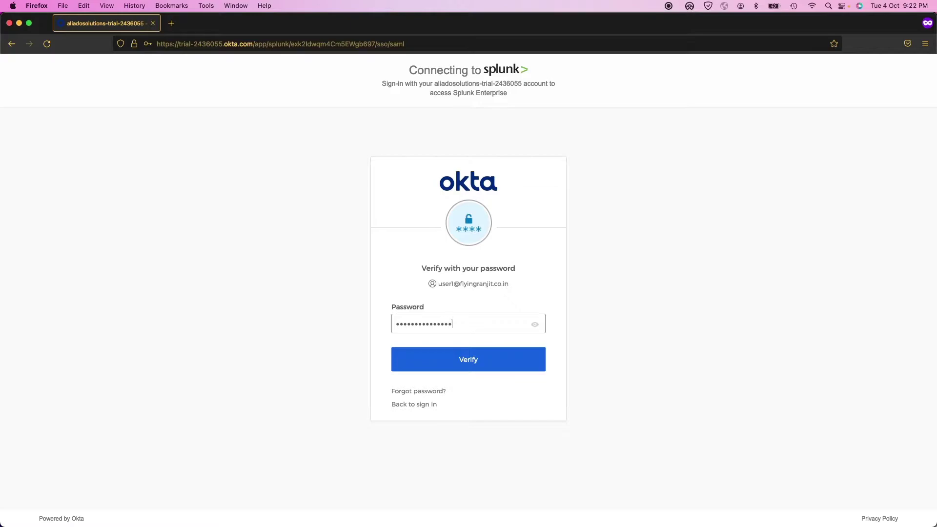
{"action": "left_click", "coordinate": [493, 361]}
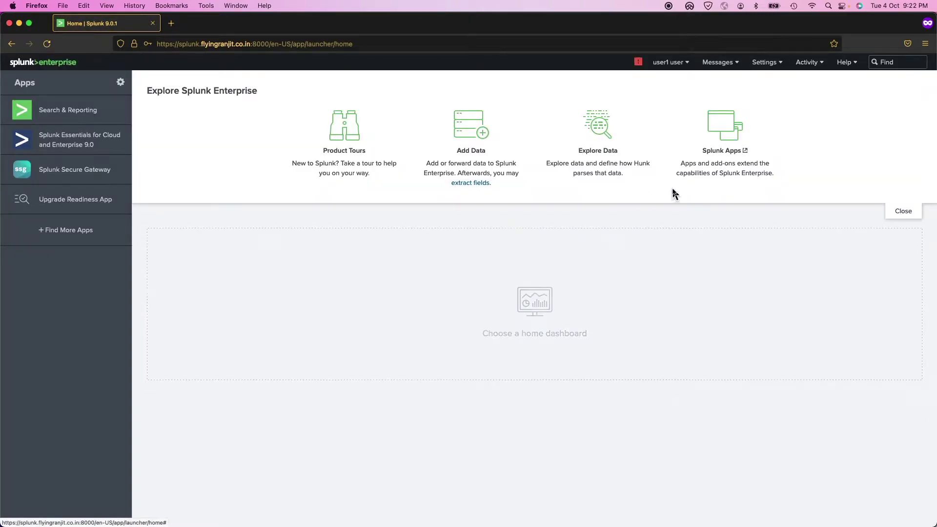
- Filter Searches, reports, and alerts to the SAML user1 owner and all apps, showing 0 items
{"action": "left_click", "coordinate": [762, 63]}
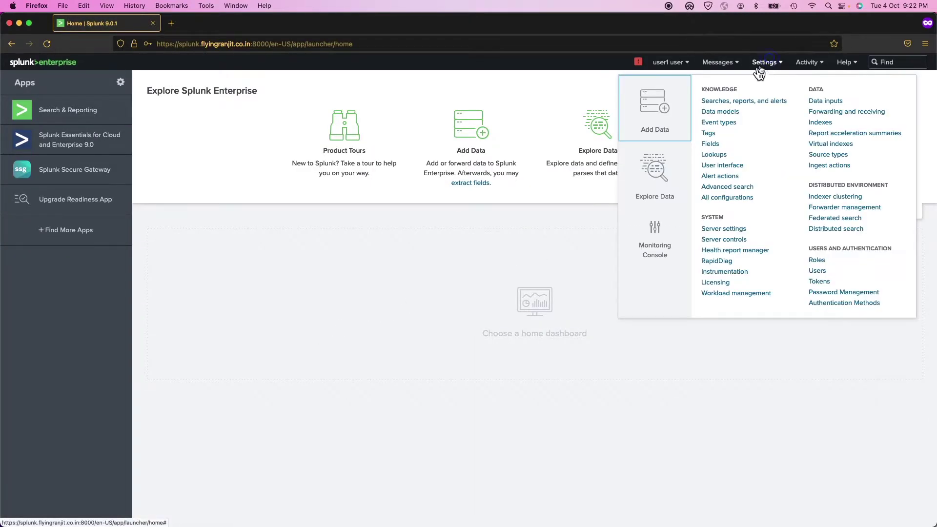
{"action": "left_click", "coordinate": [742, 101]}
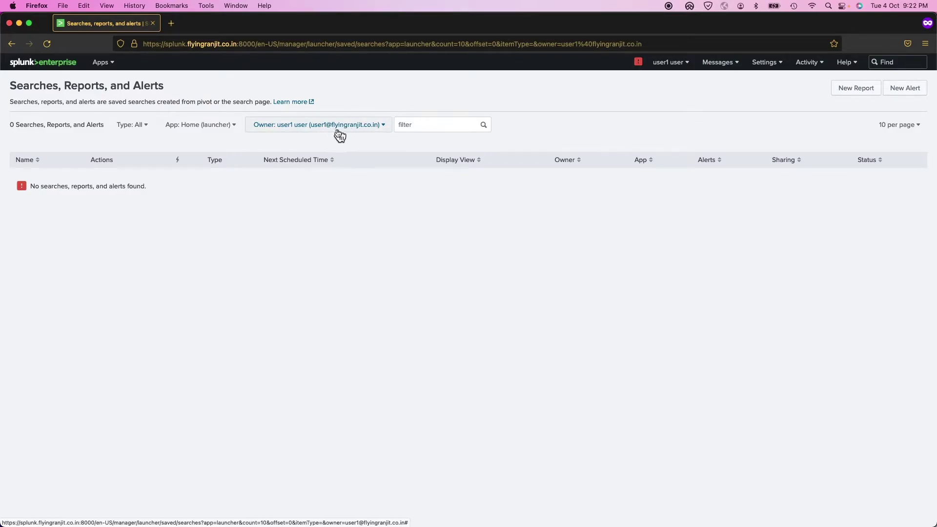
{"action": "left_click", "coordinate": [347, 127]}
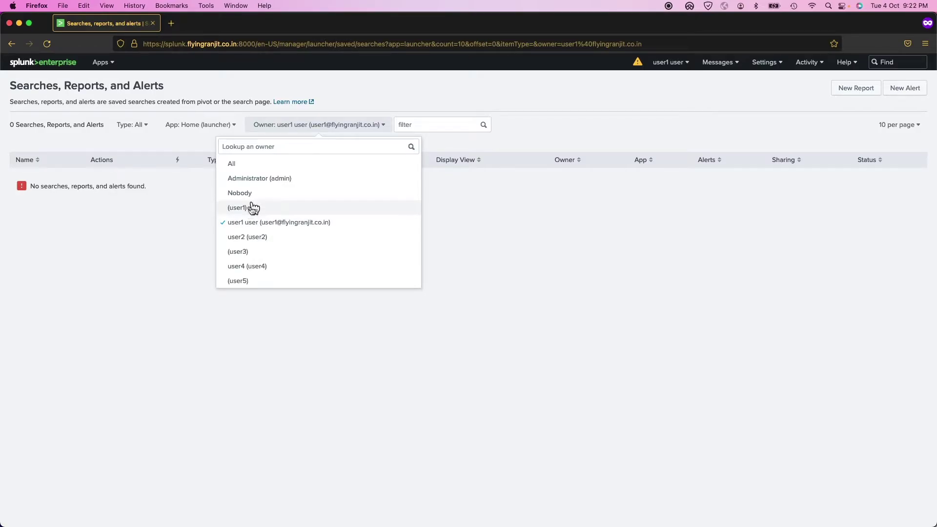
{"action": "left_click", "coordinate": [153, 219]}
{"action": "left_click", "coordinate": [235, 128]}
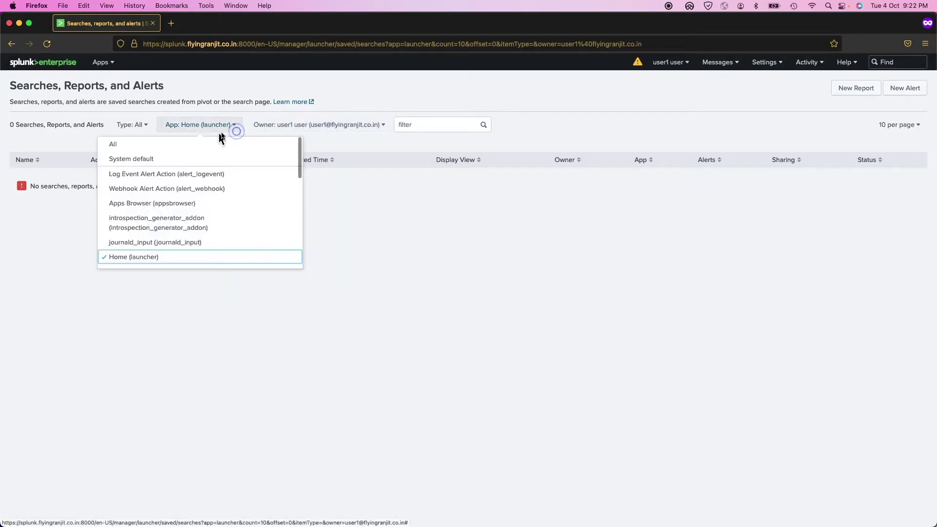
{"action": "left_click", "coordinate": [188, 146]}
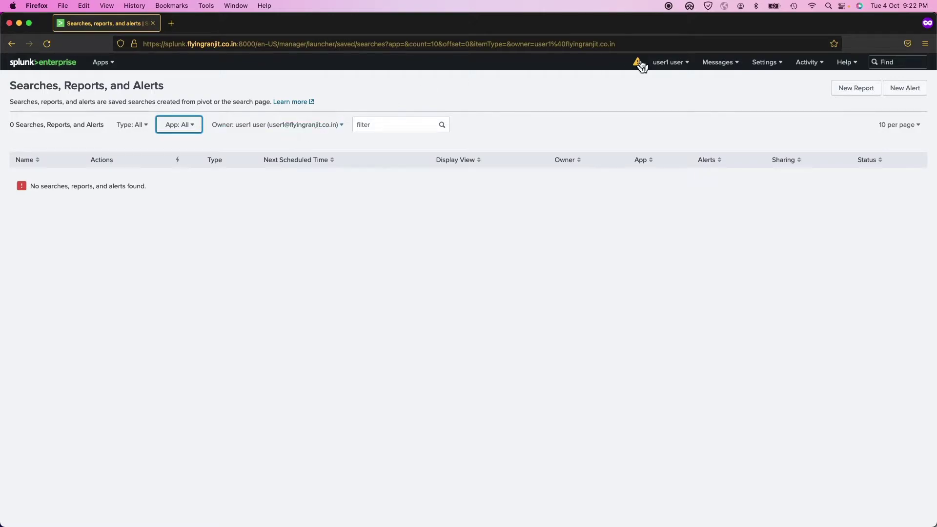
- Confirm SAML under Authentication Methods, then list 7 users including the new SAML admin account
{"action": "left_click", "coordinate": [776, 70]}
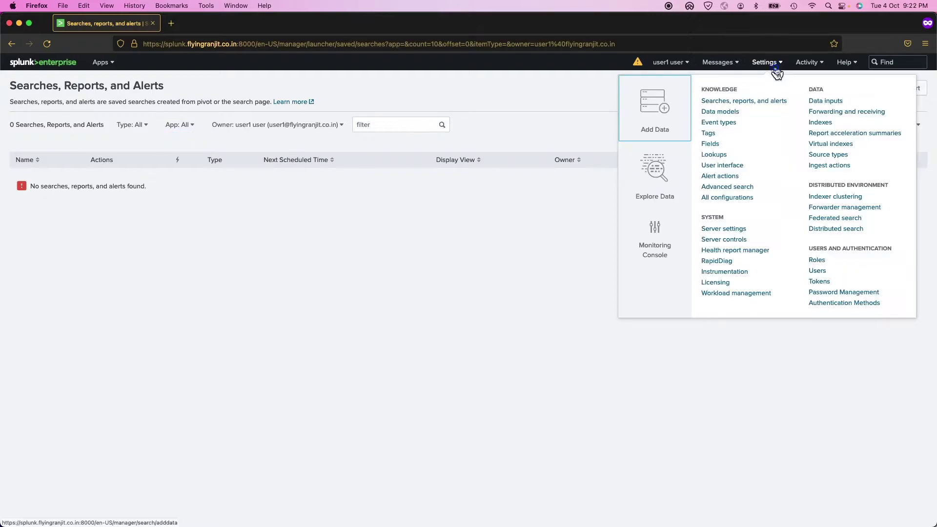
{"action": "left_click", "coordinate": [826, 303]}
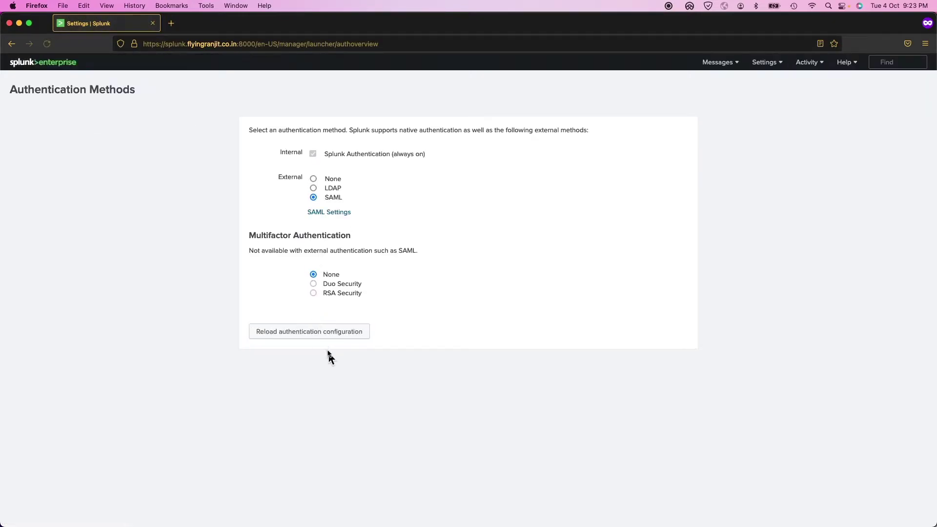
{"action": "left_click", "coordinate": [778, 76]}
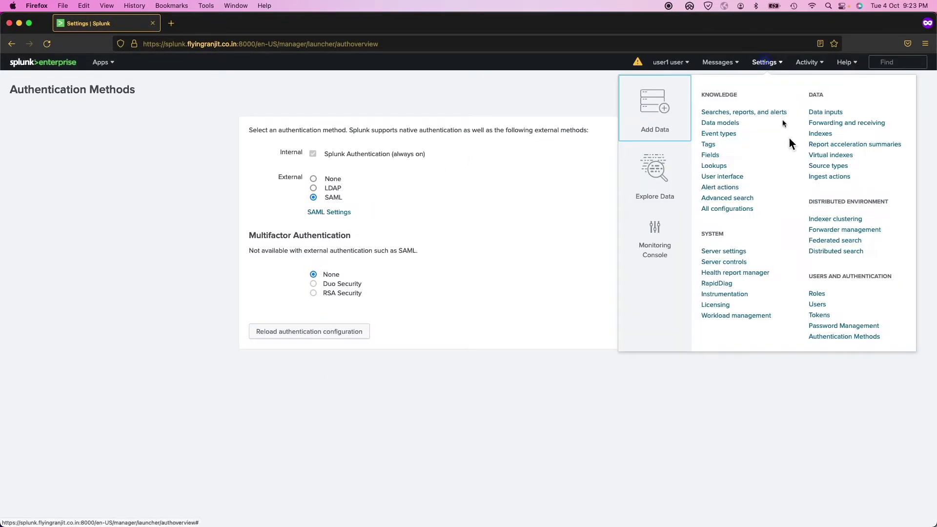
{"action": "left_click", "coordinate": [761, 307]}
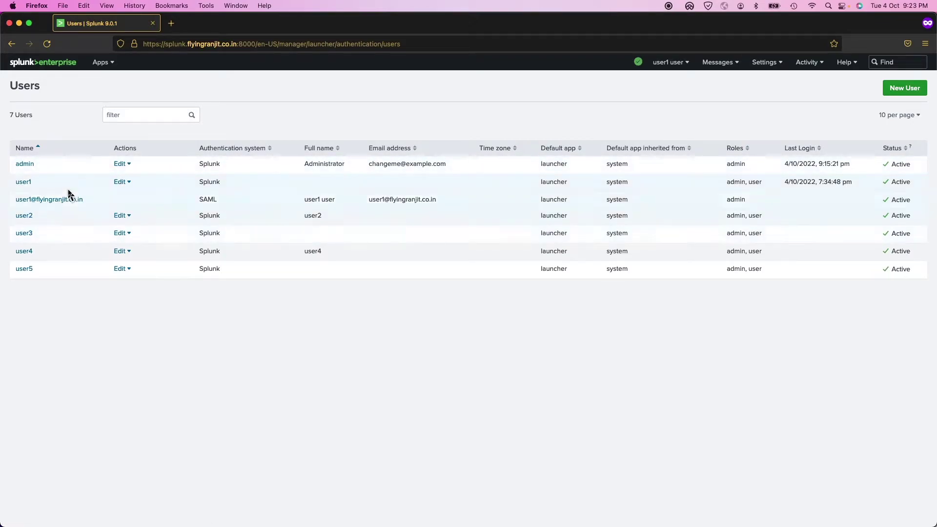
{"action": "left_click", "coordinate": [38, 184]}
{"action": "left_click_drag", "start_coordinate": [39, 184], "coordinate": [18, 187]}
{"action": "left_click", "coordinate": [92, 204]}
{"action": "left_click_drag", "start_coordinate": [93, 204], "coordinate": [8, 185]}
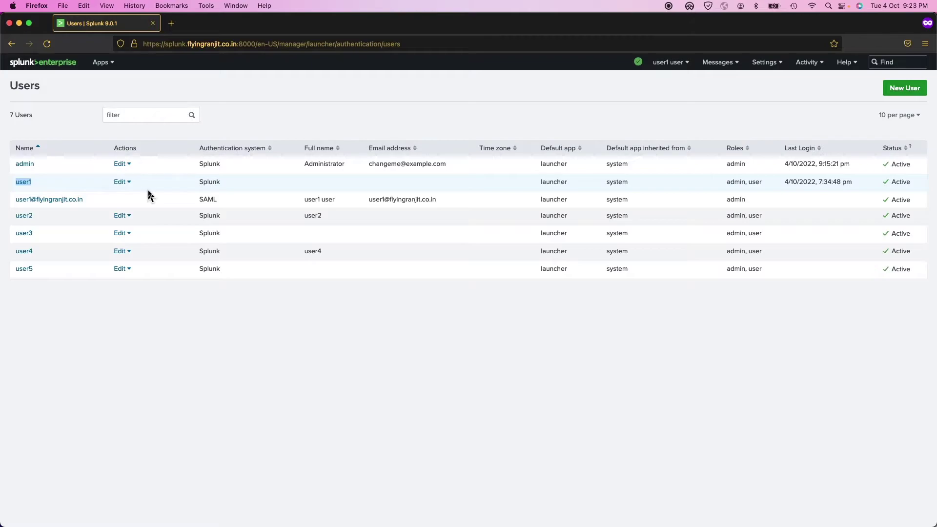
{"action": "left_click_drag", "start_coordinate": [89, 201], "coordinate": [16, 204]}
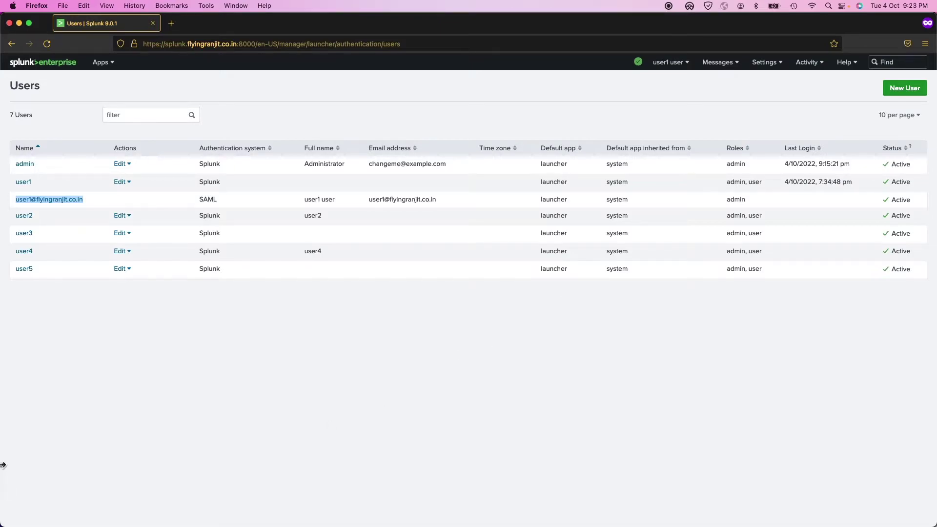
{"action": "key", "text": "super+Tab"}
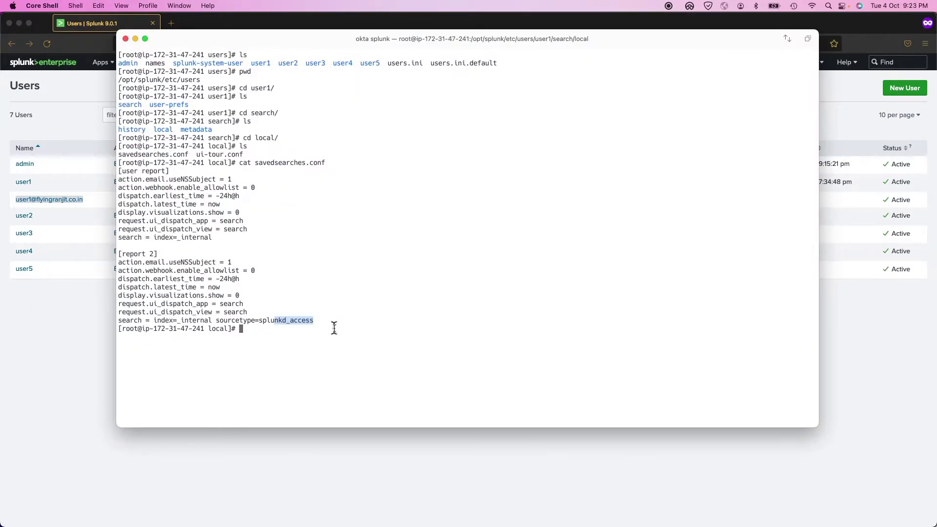
- Climb from user1/search/local back up to /opt/splunk/etc/users and list all user directories
{"action": "left_click", "coordinate": [332, 328]}
{"action": "type", "text": "cd .."}
{"action": "key", "text": "Return"}
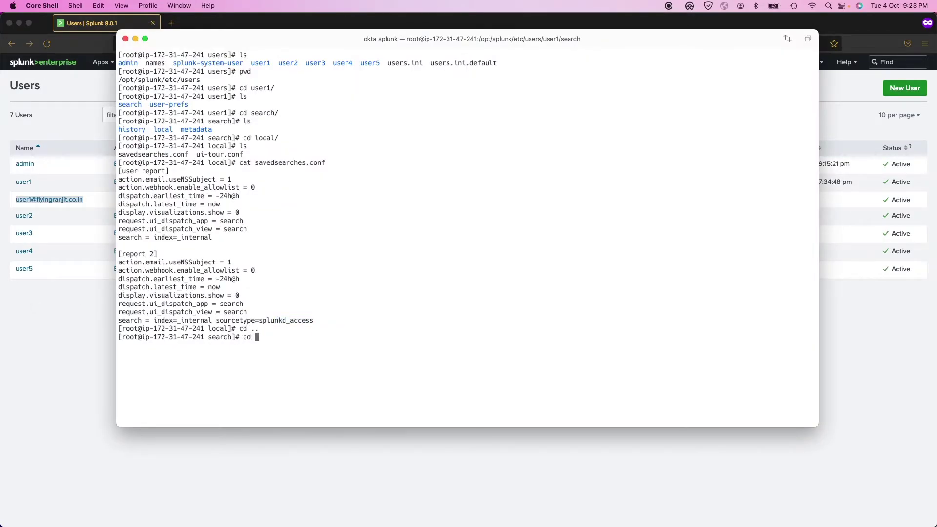
{"action": "type", "text": "cd ."}
{"action": "key", "text": "Return"}
{"action": "type", "text": "cd ."}
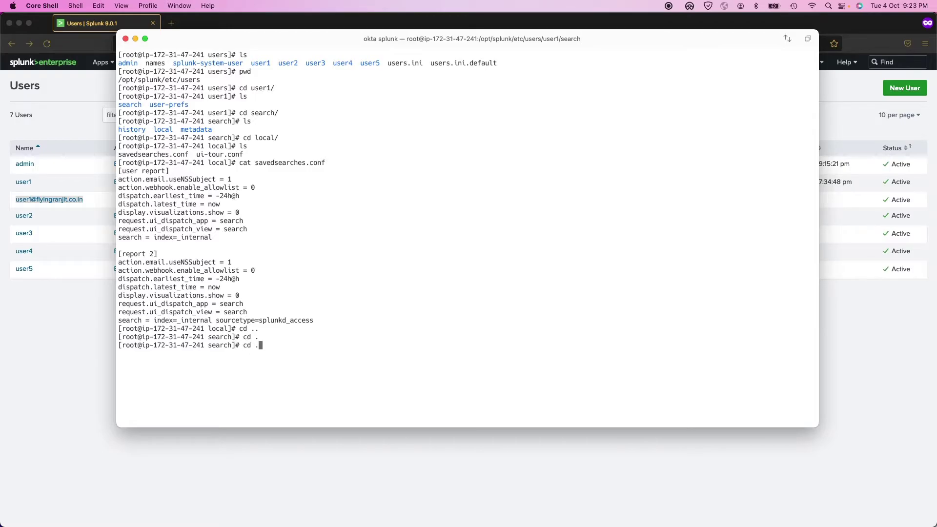
{"action": "type", "text": "."}
{"action": "key", "text": "Return"}
{"action": "type", "text": "ls"}
{"action": "key", "text": "Return"}
{"action": "type", "text": "cd .."}
{"action": "key", "text": "Return"}
{"action": "type", "text": "l"}
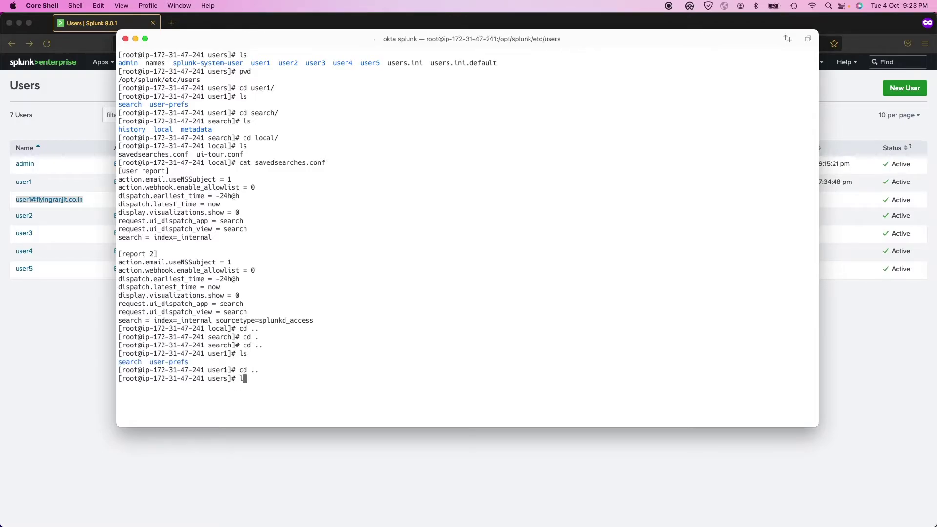
{"action": "type", "text": "s"}
{"action": "key", "text": "Return"}
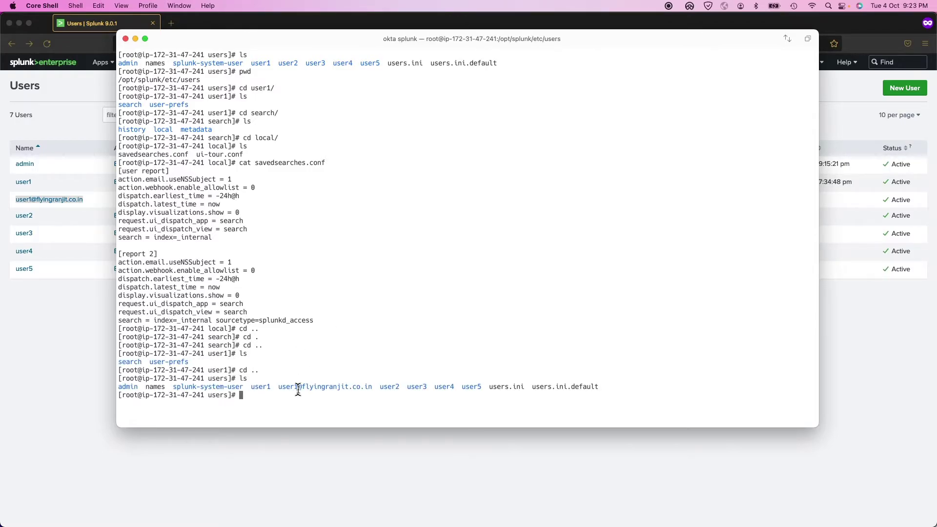
- Select and copy the SAML user's e-mail-named directory beside the local user1 directory
{"action": "double_click", "coordinate": [298, 387]}
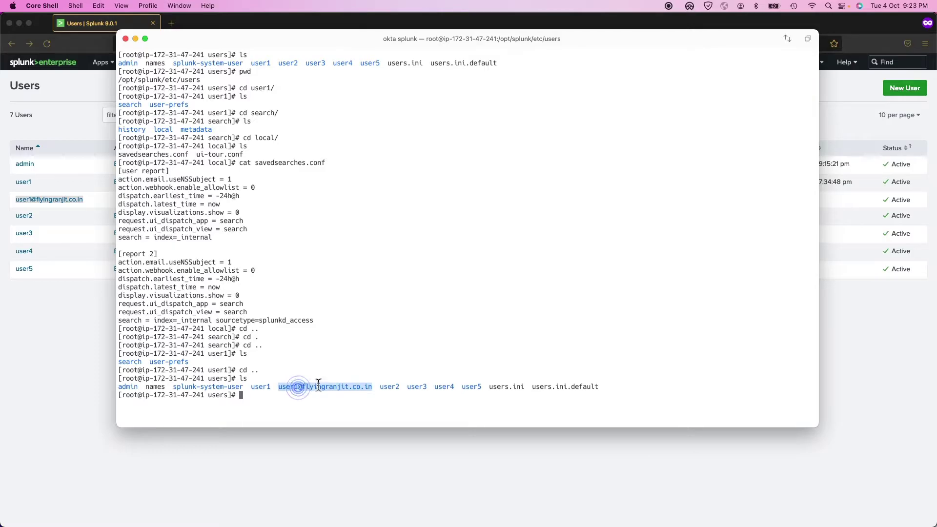
{"action": "double_click", "coordinate": [262, 387]}
{"action": "double_click", "coordinate": [311, 387]}
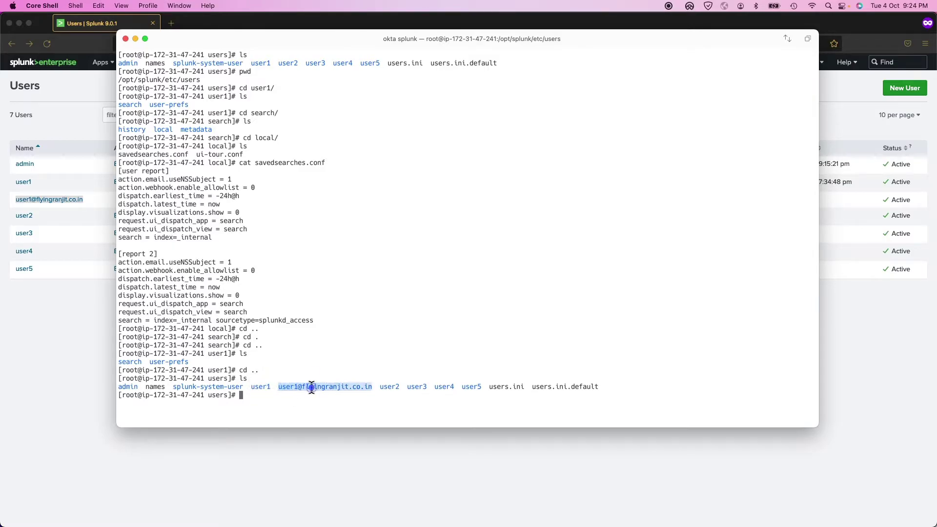
{"action": "left_click_drag", "start_coordinate": [299, 387], "coordinate": [370, 385]}
{"action": "left_click_drag", "start_coordinate": [371, 384], "coordinate": [373, 386]}
{"action": "key", "text": "super+c"}
- Clear the screen and list the users folder contents again
{"action": "type", "text": "ar"}
{"action": "key", "text": "Return"}
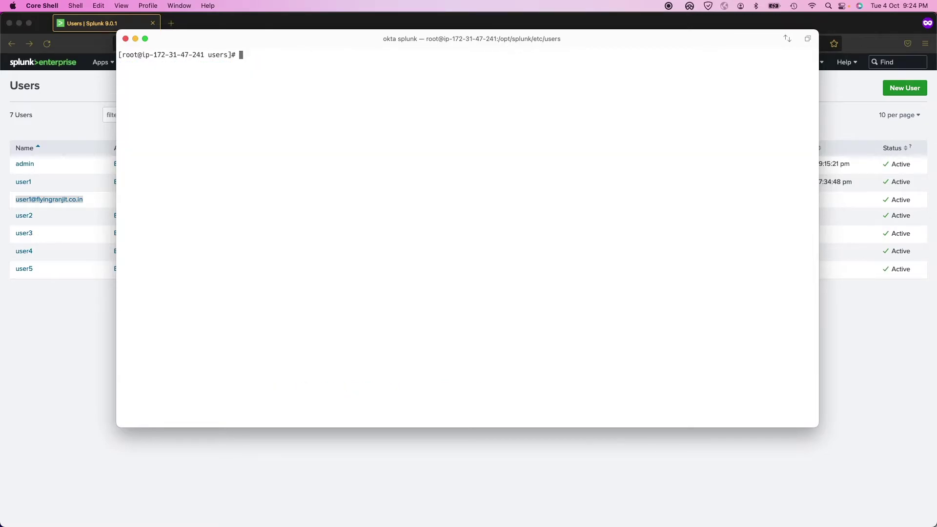
{"action": "type", "text": "ls"}
{"action": "key", "text": "Return"}
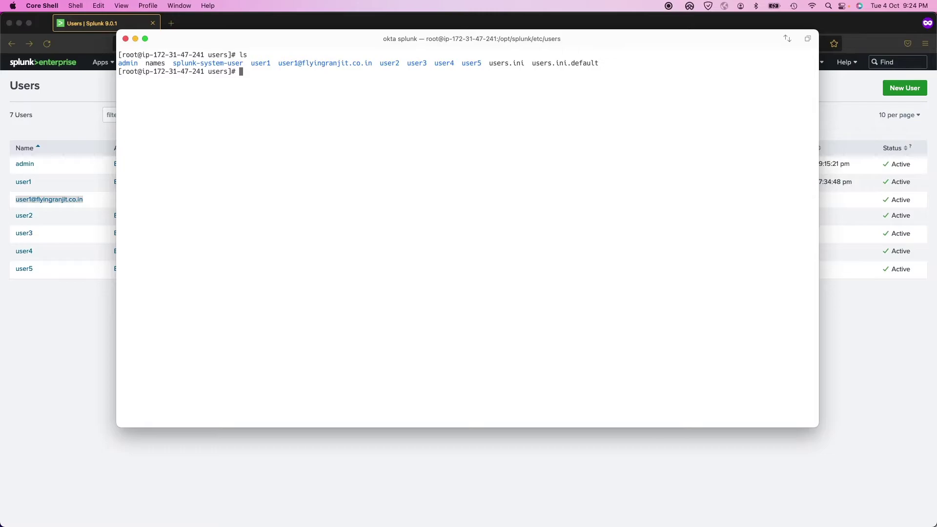
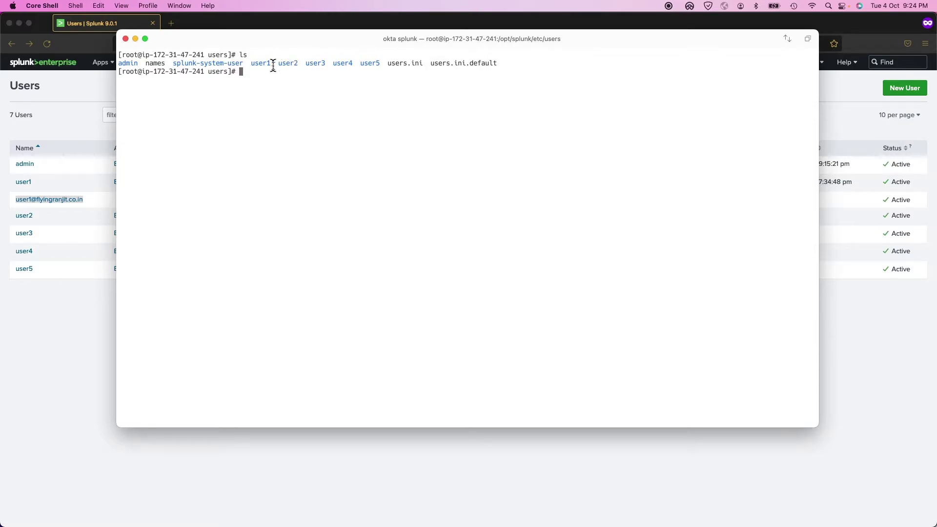
- Print the names file in /opt/splunk/etc/users with cat, showing user1 through user5
{"action": "left_click_drag", "start_coordinate": [251, 63], "coordinate": [382, 63]}
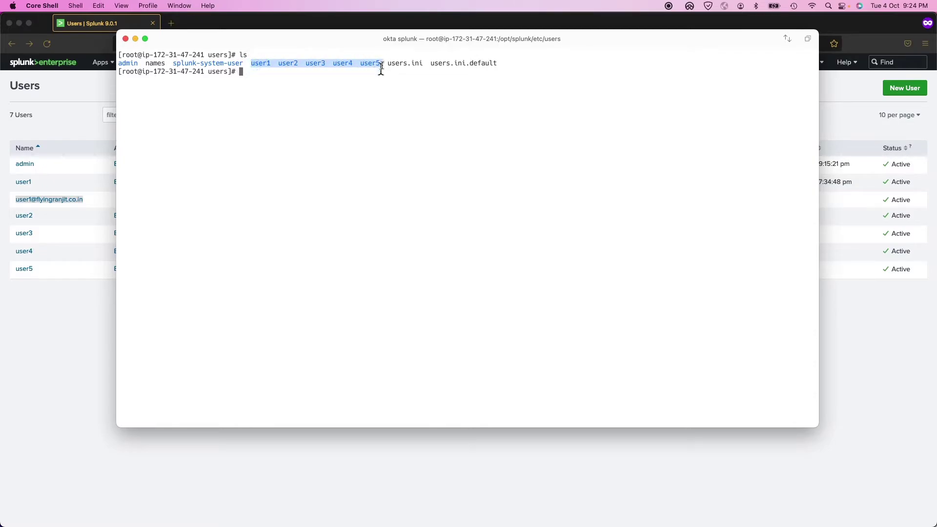
{"action": "left_click", "coordinate": [182, 78]}
{"action": "type", "text": "cat"}
{"action": "key", "text": "BackSpace"}
{"action": "key", "text": "BackSpace"}
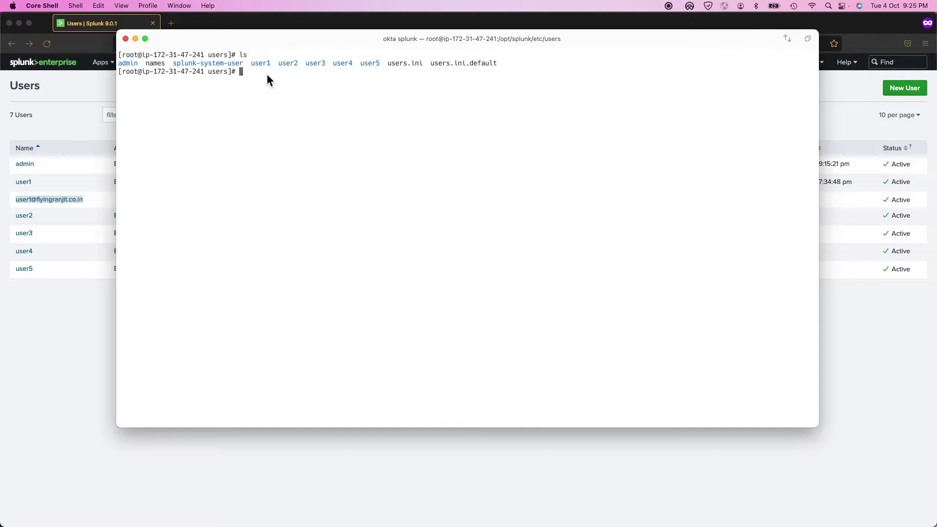
{"action": "type", "text": "cat names"}
{"action": "key", "text": "Return"}
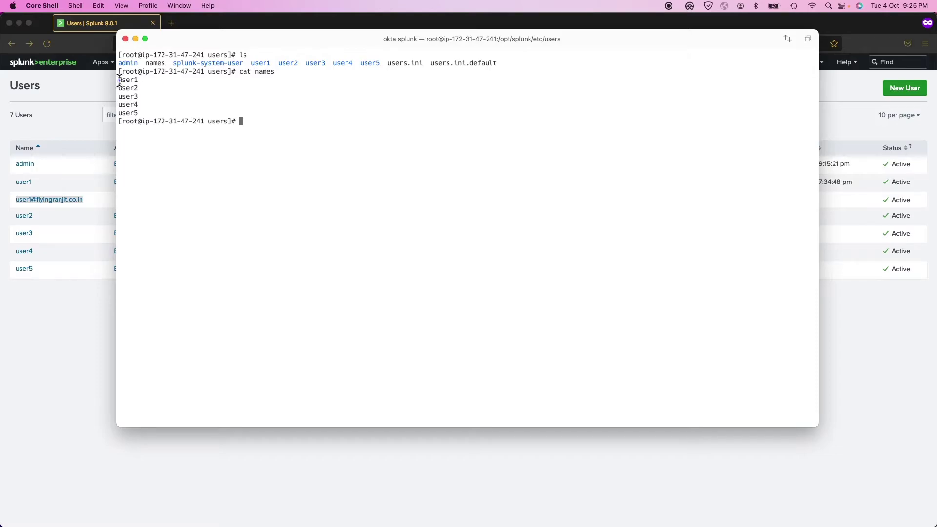
{"action": "left_click_drag", "start_coordinate": [119, 79], "coordinate": [139, 110]}
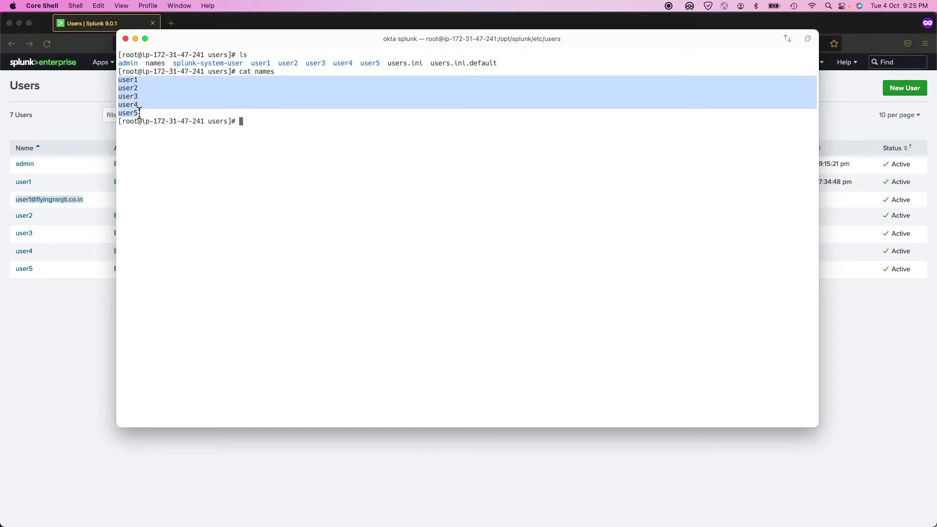
{"action": "left_click", "coordinate": [243, 120]}
- Run a while-read loop over names that does cp -r $name into an e-mail-named folder
{"action": "type", "text": "while read"}
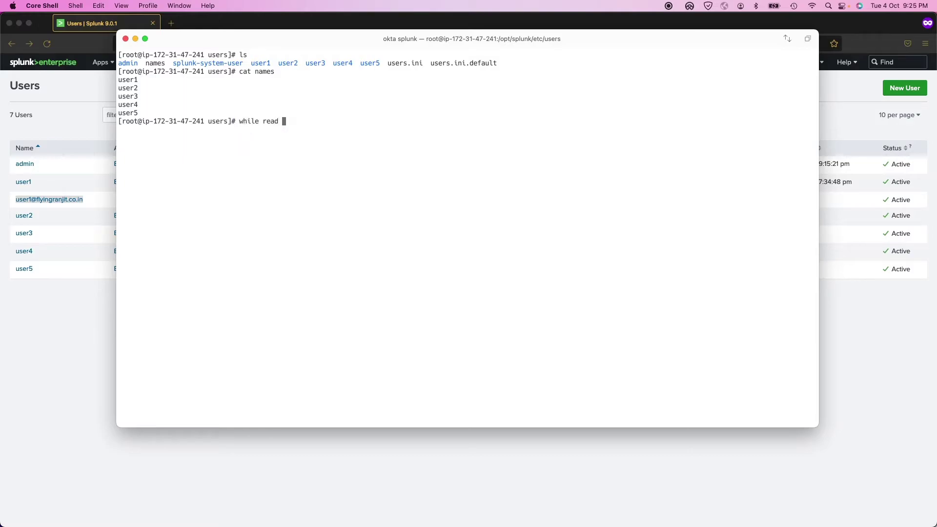
{"action": "type", "text": " name"}
{"action": "type", "text": "nam"}
{"action": "type", "text": "e; dod"}
{"action": "key", "text": "Return"}
{"action": "key", "text": "ctrl+c"}
{"action": "key", "text": "Up"}
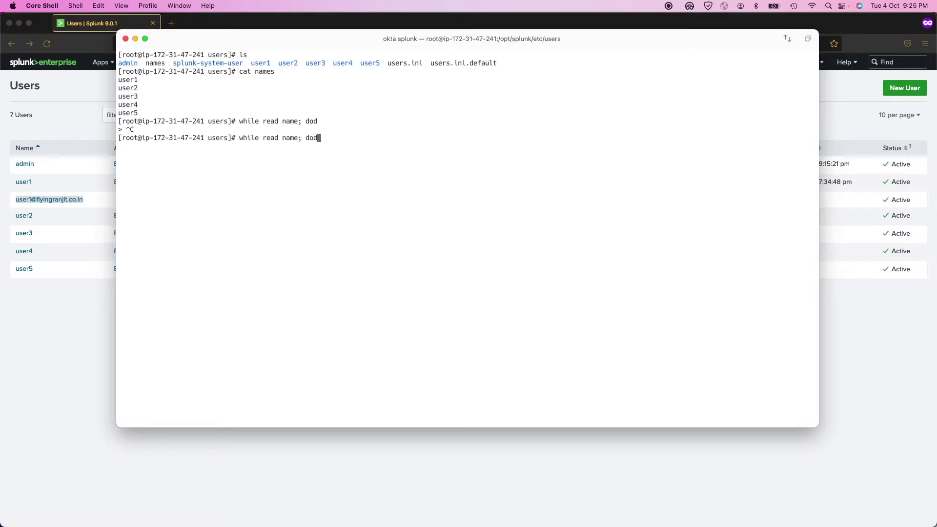
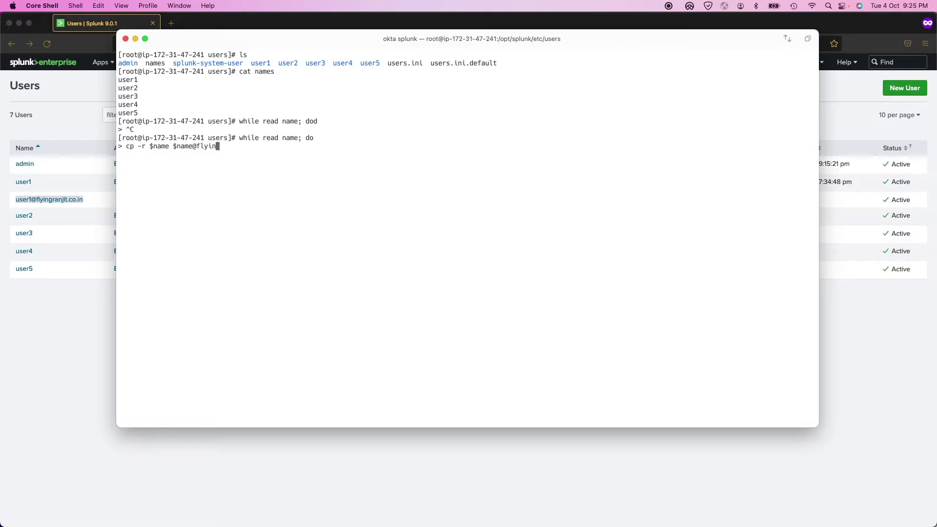
{"action": "double_click", "coordinate": [129, 80]}
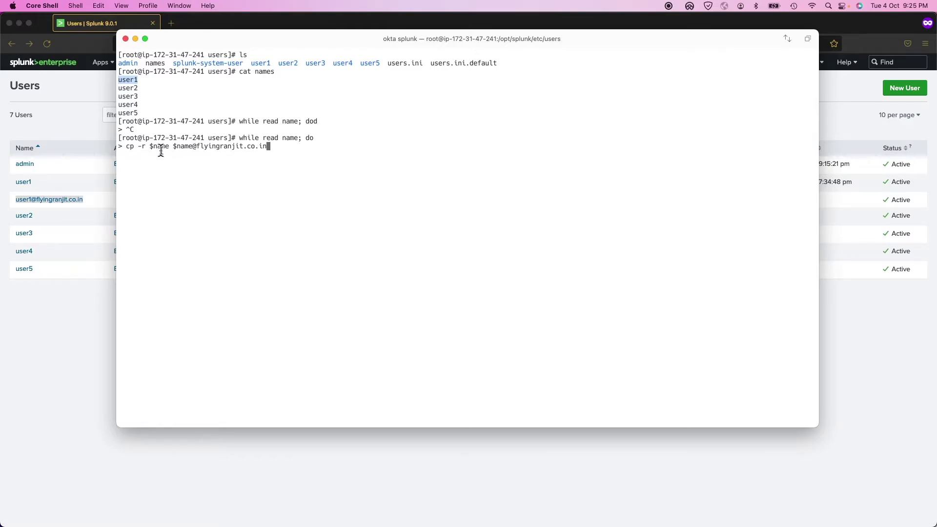
{"action": "left_click_drag", "start_coordinate": [150, 146], "coordinate": [244, 148]}
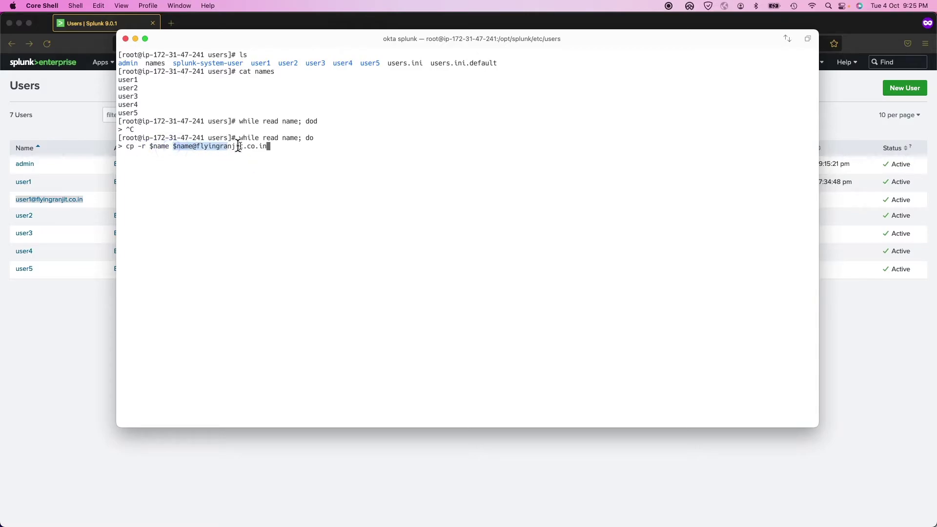
{"action": "left_click", "coordinate": [283, 145]}
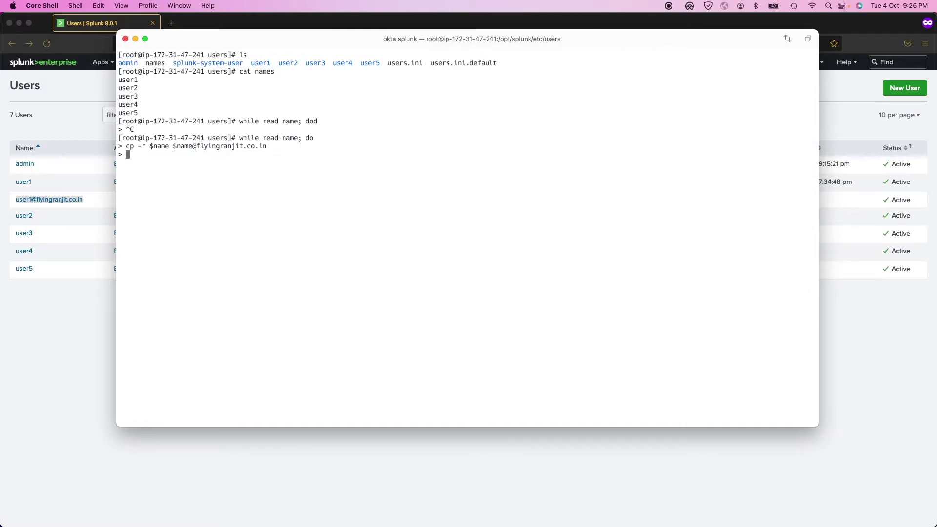
{"action": "type", "text": "done < names"}
{"action": "key", "text": "Return"}
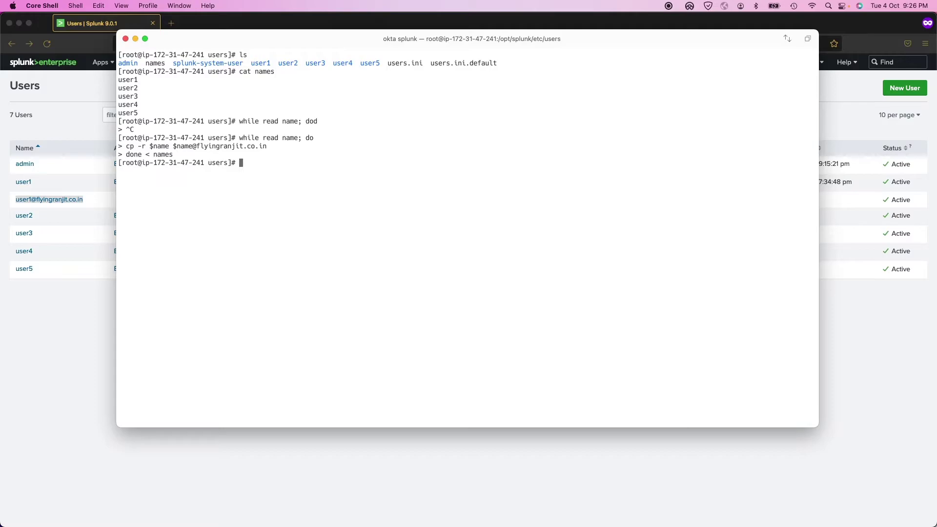
- Clear the terminal and list the users directory to confirm the e-mail-named copies
{"action": "type", "text": "clear"}
{"action": "key", "text": "Return"}
{"action": "type", "text": "ls"}
{"action": "key", "text": "Return"}
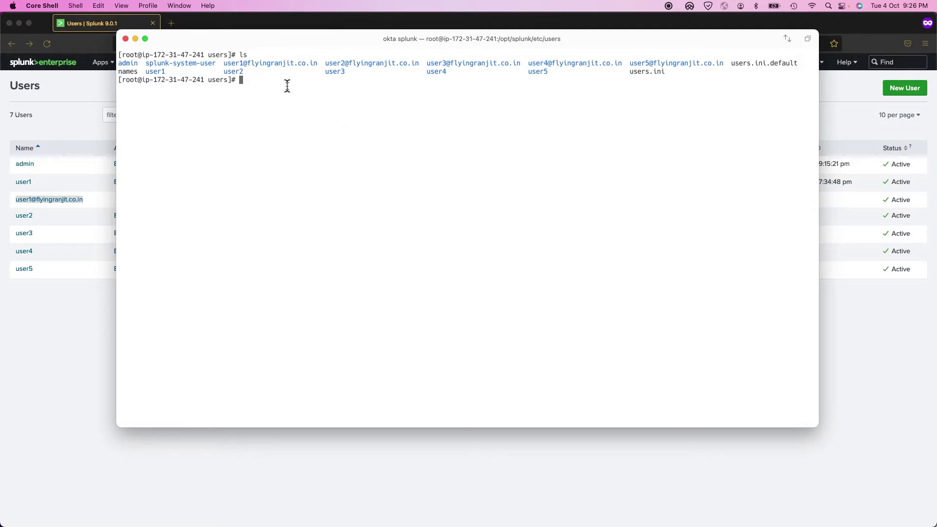
- Change into user2's e-mail-named folder copy and list its contents
{"action": "left_click_drag", "start_coordinate": [224, 63], "coordinate": [723, 63]}
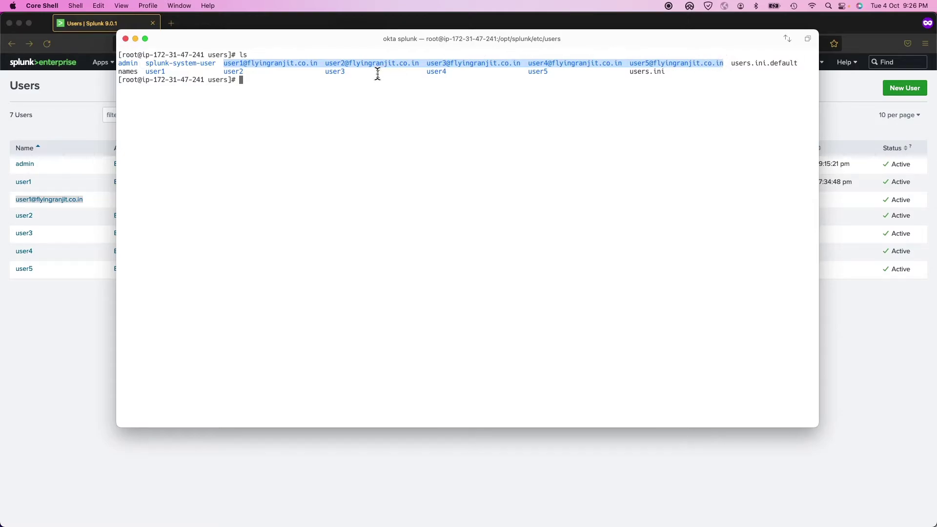
{"action": "double_click", "coordinate": [361, 64]}
{"action": "key", "text": "super+c"}
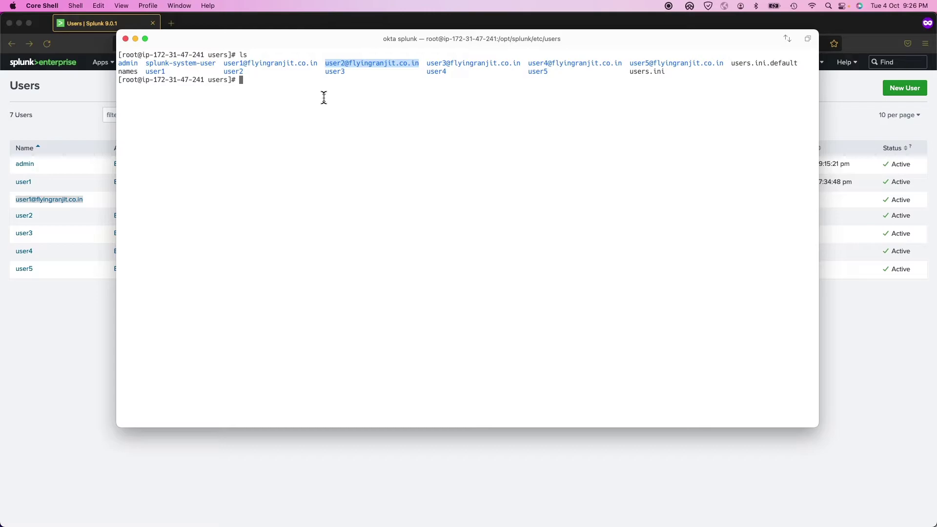
{"action": "type", "text": "cd"}
{"action": "key", "text": "super+v"}
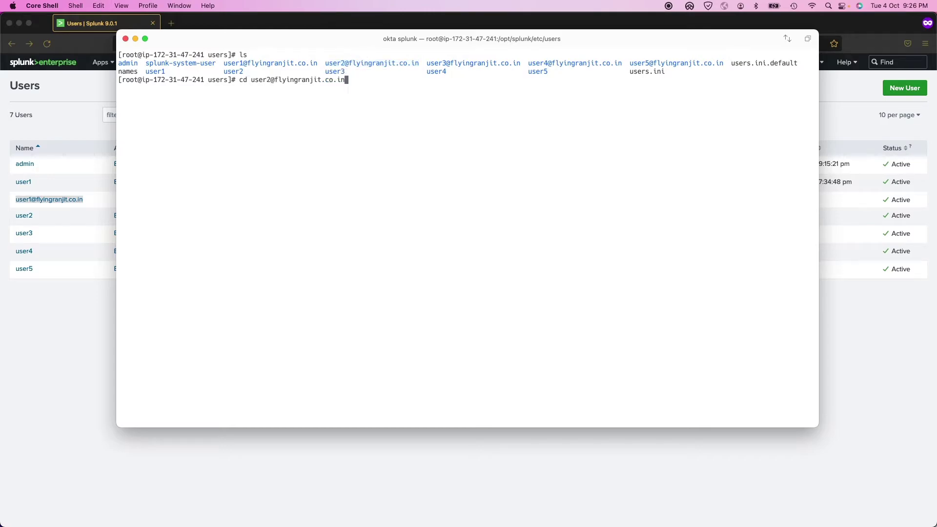
{"action": "key", "text": "Return"}
{"action": "type", "text": "ls"}
{"action": "key", "text": "Return"}
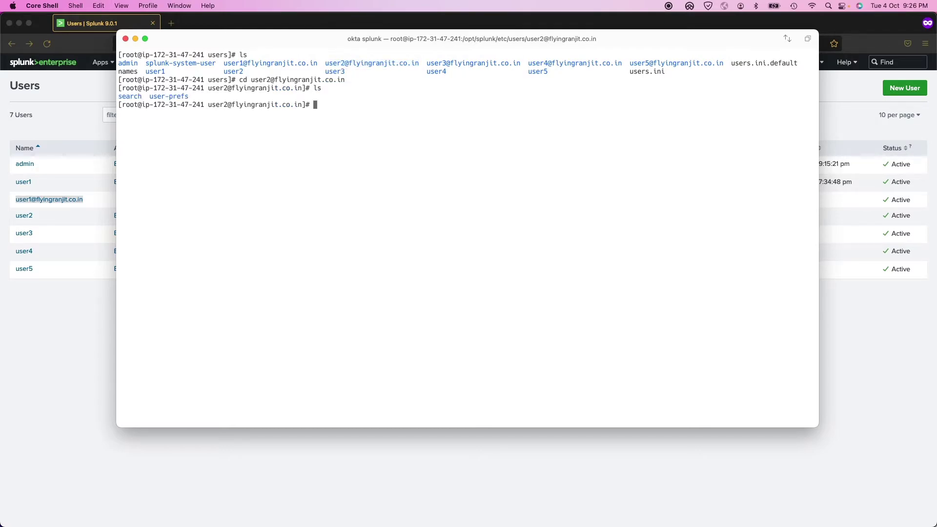
- Go into search/local and confirm savedsearches.conf exists, then return to the Splunk Users page
{"action": "type", "text": "cd search/"}
{"action": "key", "text": "Return"}
{"action": "type", "text": "ls"}
{"action": "key", "text": "Return"}
{"action": "type", "text": "cd s"}
{"action": "key", "text": "BackSpace"}
{"action": "type", "text": "local/"}
{"action": "key", "text": "Return"}
{"action": "type", "text": "ls"}
{"action": "key", "text": "Return"}
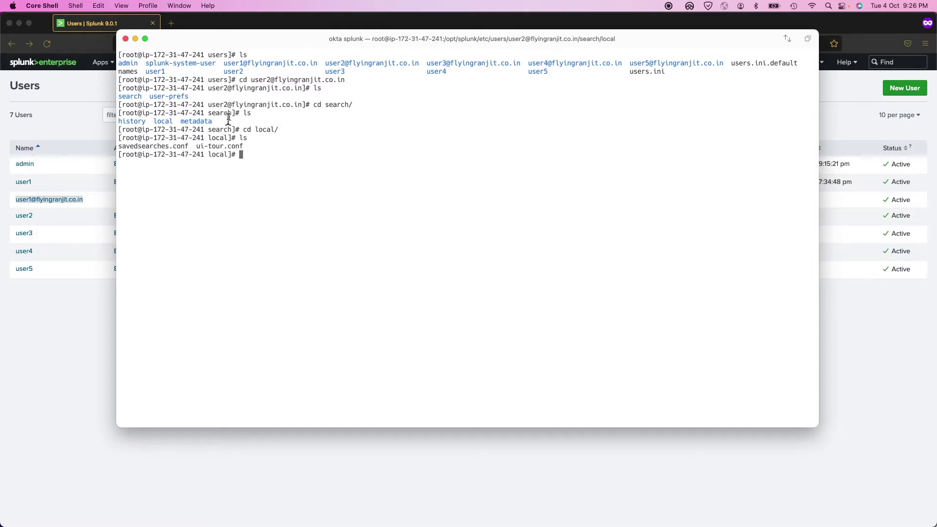
{"action": "double_click", "coordinate": [139, 146]}
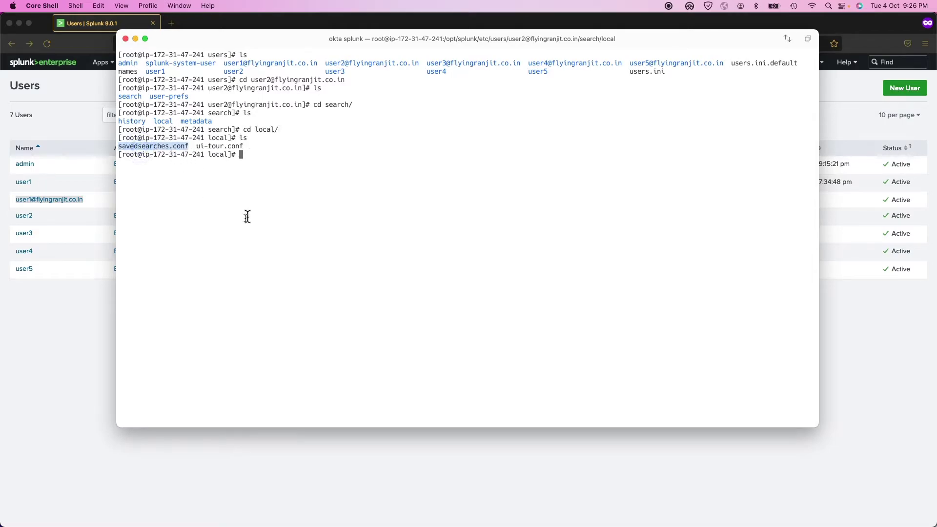
{"action": "left_click", "coordinate": [36, 405]}
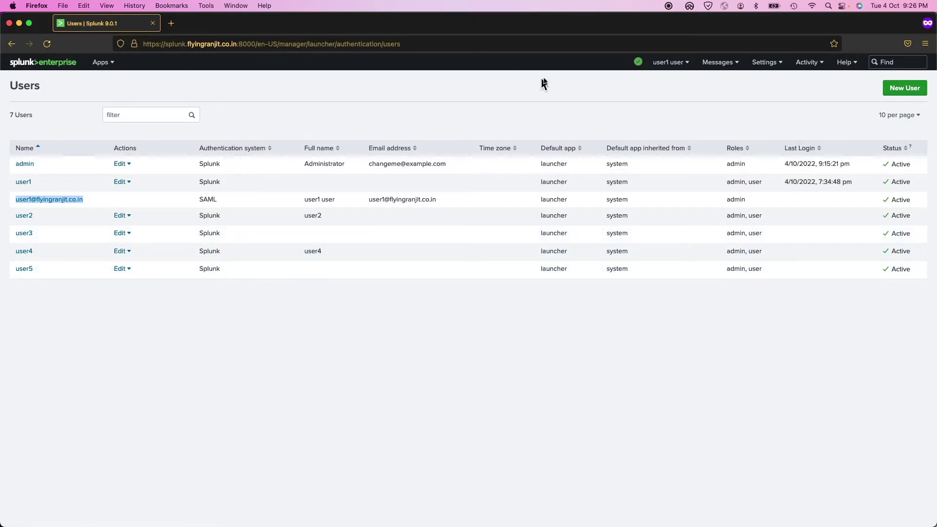
- Log out of Splunk Enterprise from the account menu at the top right
{"action": "left_click", "coordinate": [685, 63]}
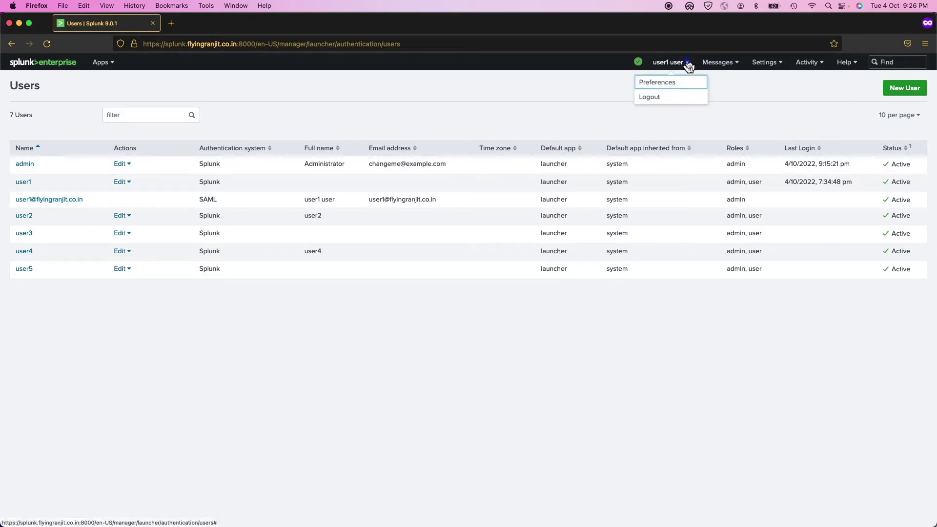
{"action": "left_click", "coordinate": [674, 97]}
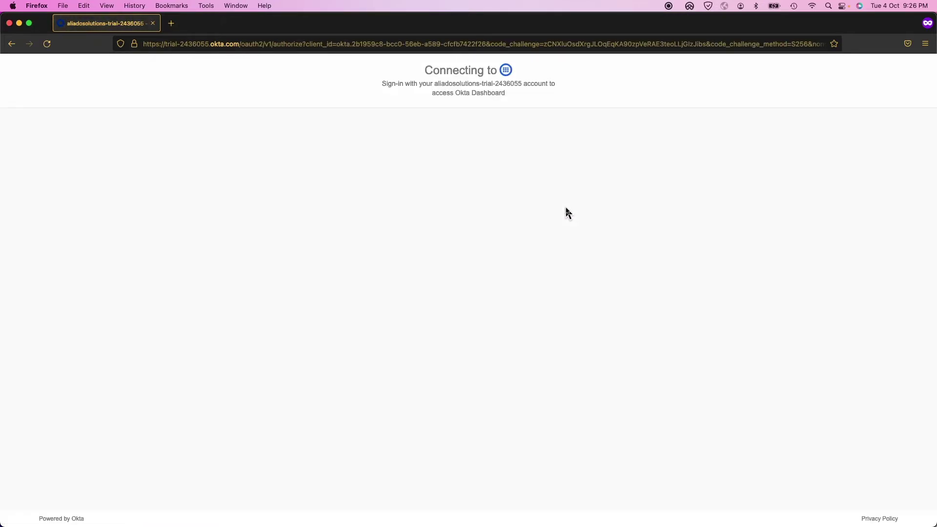
- Change the Okta username from the first to the second test user and submit it
{"action": "left_click", "coordinate": [617, 252]}
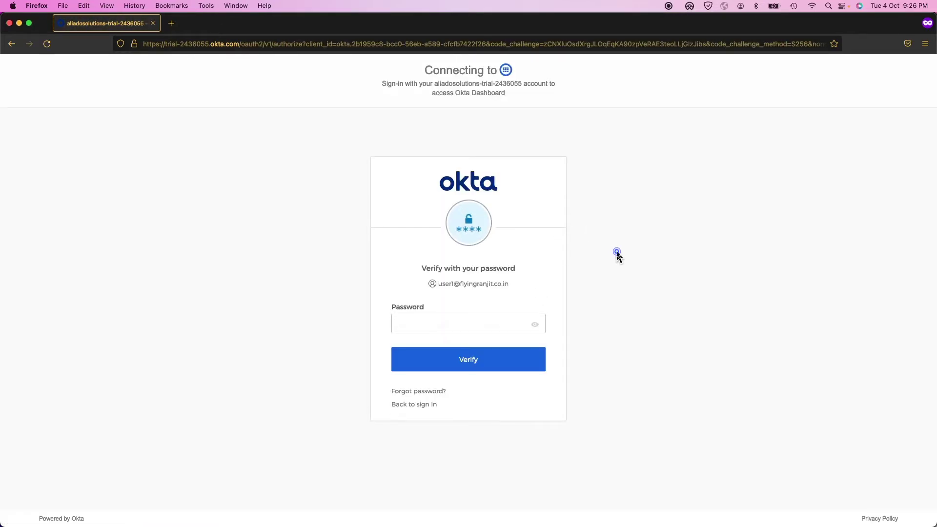
{"action": "left_click", "coordinate": [421, 405]}
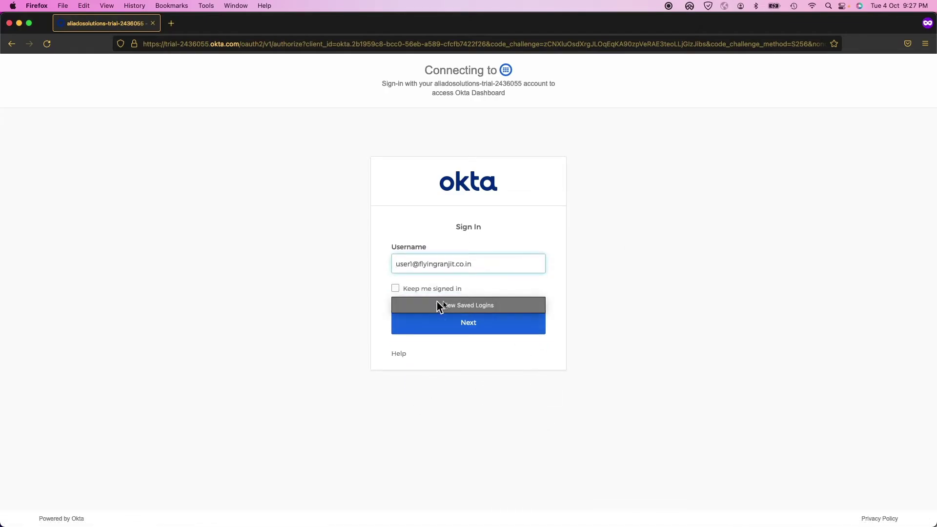
{"action": "left_click", "coordinate": [412, 264]}
{"action": "left_click", "coordinate": [412, 264]}
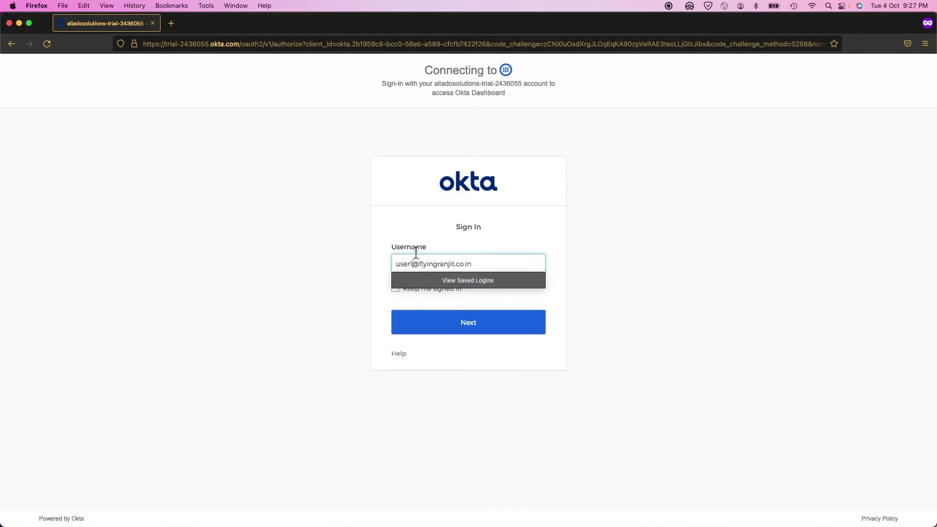
{"action": "key", "text": "BackSpace"}
{"action": "type", "text": "2"}
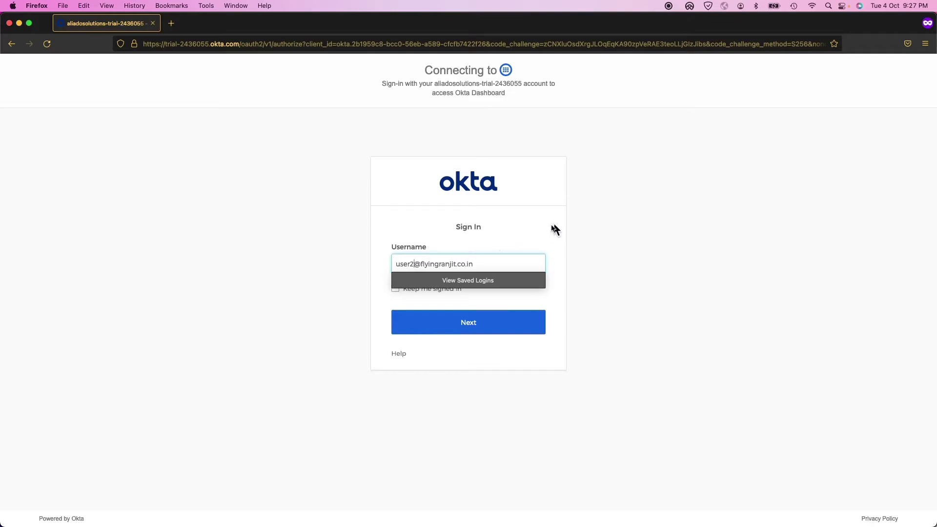
{"action": "left_click", "coordinate": [652, 239]}
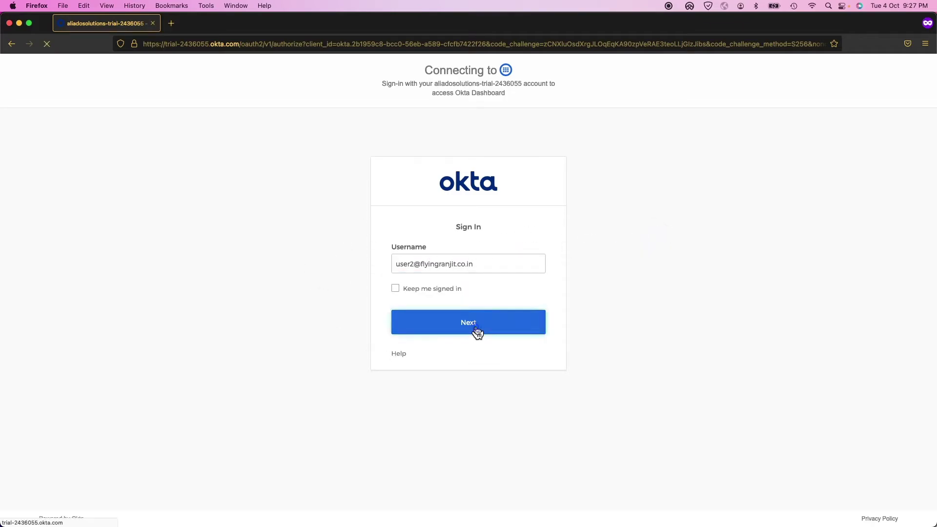
{"action": "left_click", "coordinate": [477, 331]}
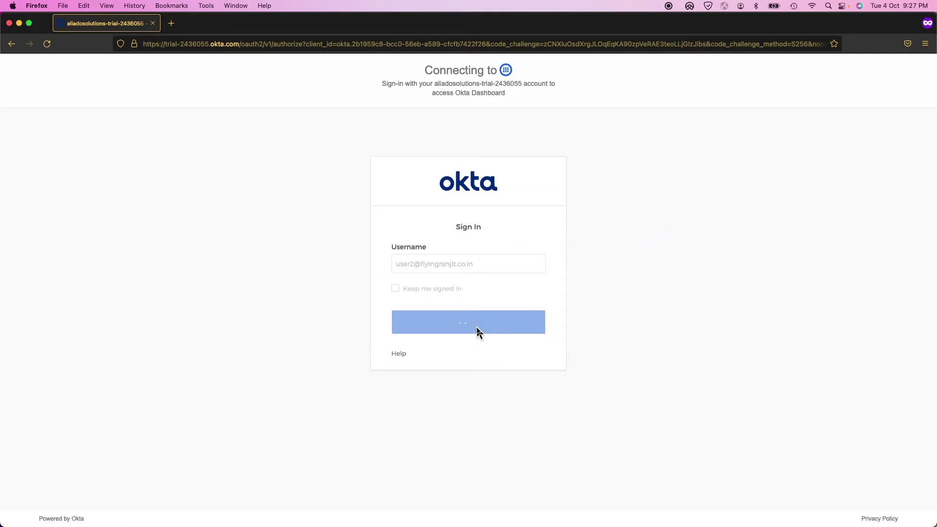
- Enter and verify the password, then skip the security-method setup back to sign-in
{"action": "left_click", "coordinate": [350, 294]}
{"action": "left_click", "coordinate": [425, 320]}
{"action": "type", "text": "••"}
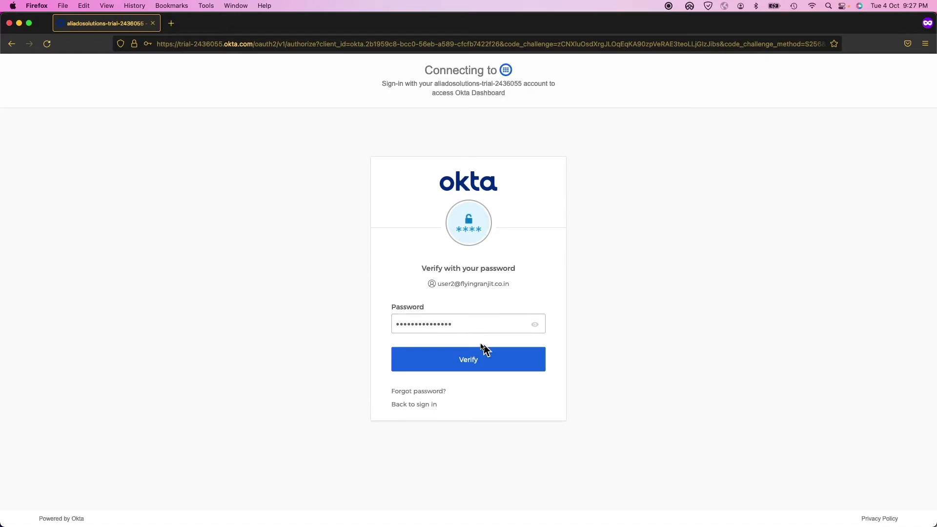
{"action": "left_click", "coordinate": [488, 357]}
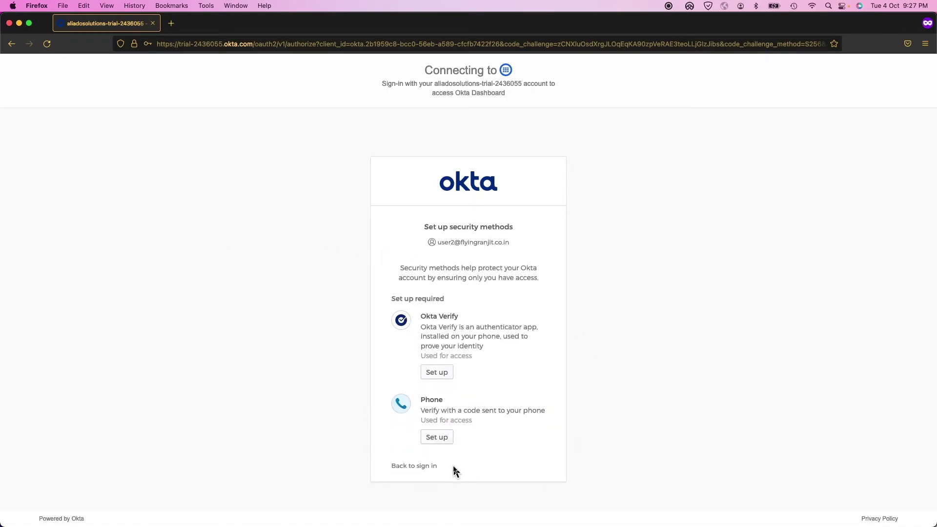
{"action": "left_click", "coordinate": [429, 467]}
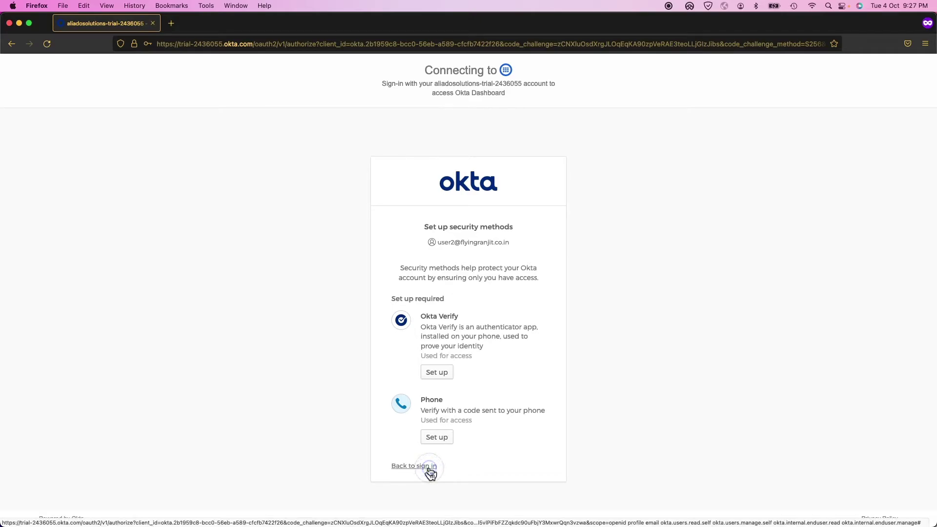
{"action": "left_click", "coordinate": [182, 43]}
- Load the Splunk server address on port 8000, redirecting to the Okta sign-in page
{"action": "type", "text": "ht"}
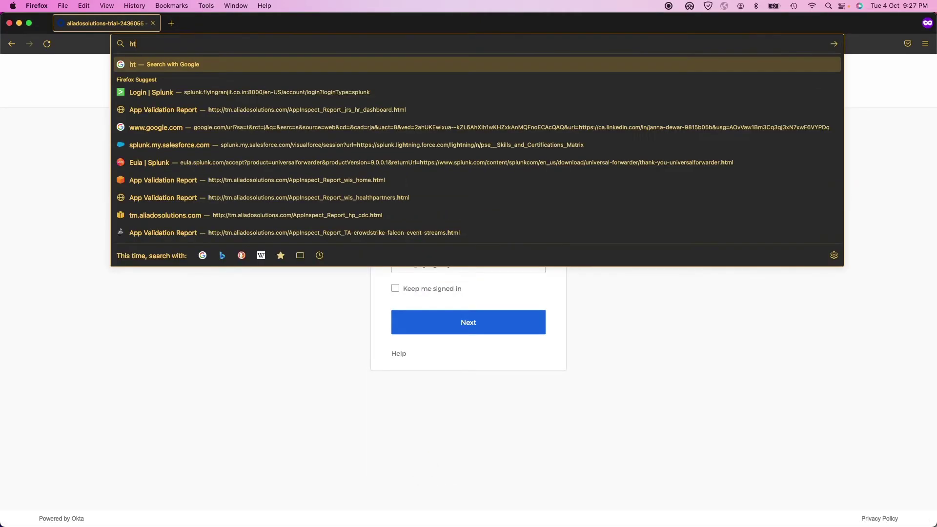
{"action": "type", "text": "tpsL"}
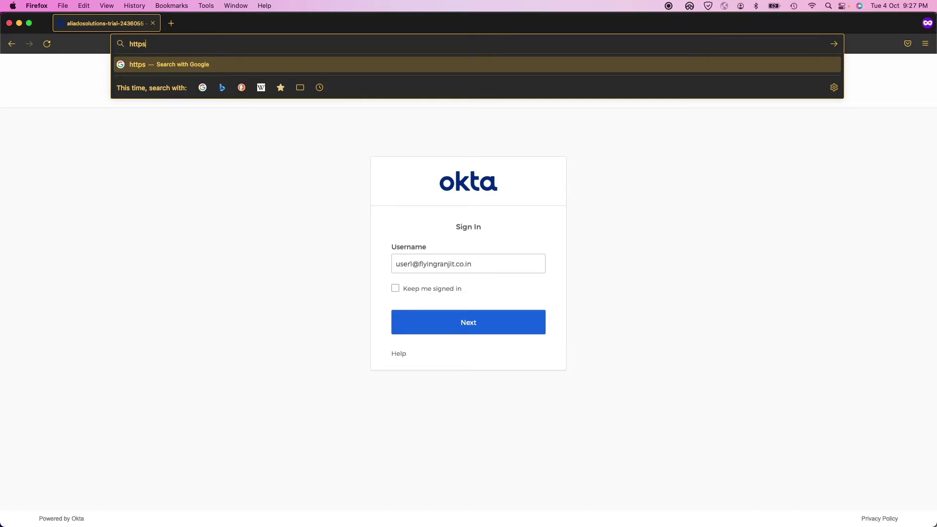
{"action": "type", "text": "://"}
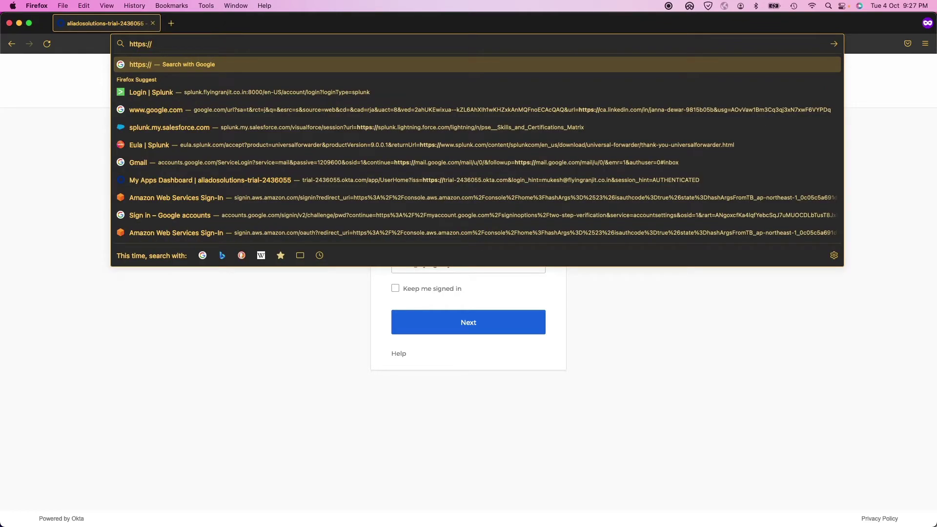
{"action": "type", "text": "splunk.flyingranjit.co.in:8000/"}
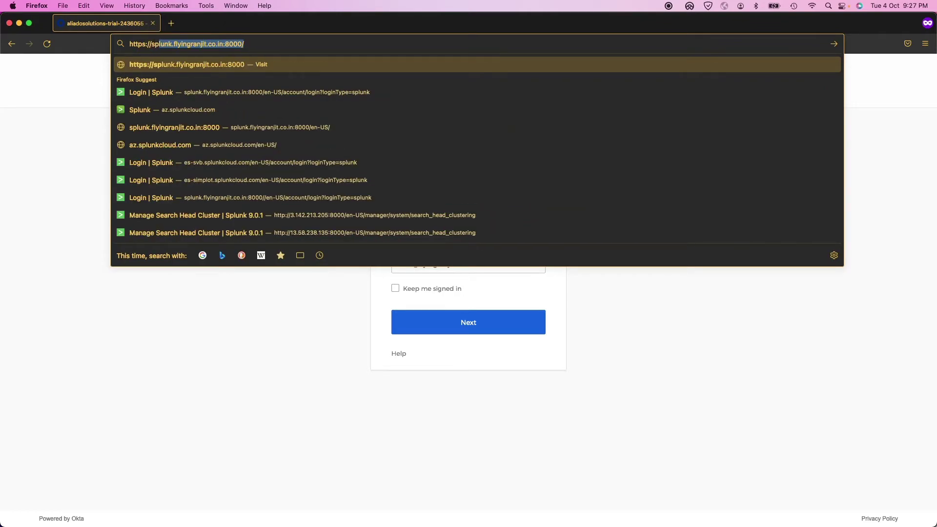
{"action": "key", "text": "Return"}
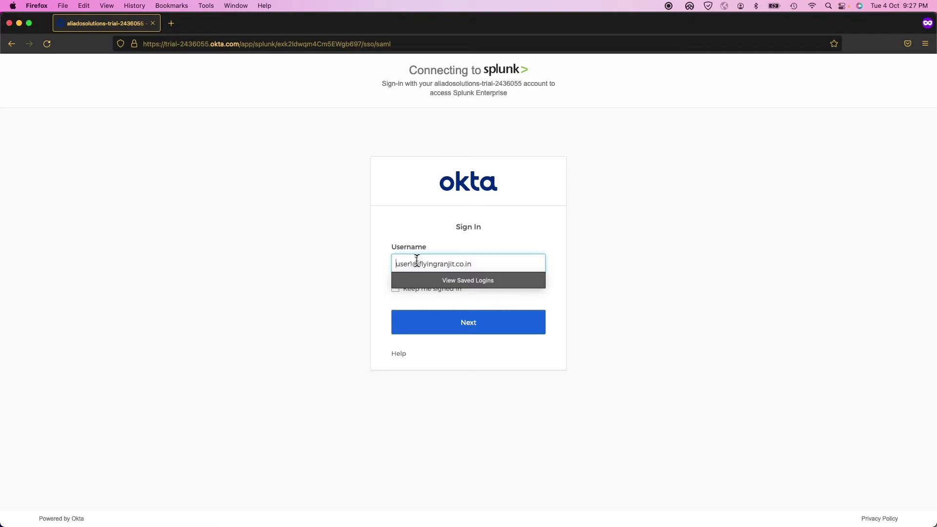
- Sign in through Okta as the second test user with their password, reaching Splunk home
{"action": "left_click", "coordinate": [411, 264]}
{"action": "key", "text": "BackSpace"}
{"action": "type", "text": "2"}
{"action": "left_click", "coordinate": [157, 278]}
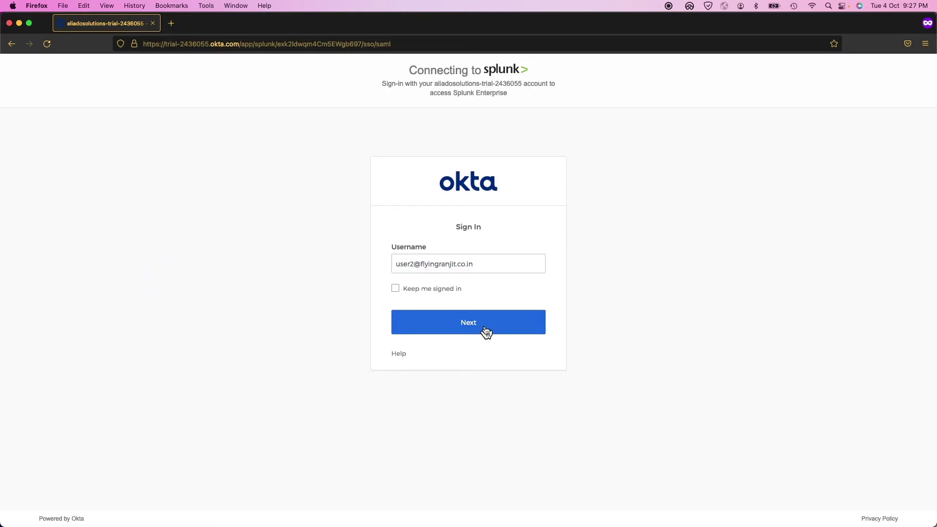
{"action": "left_click", "coordinate": [486, 330]}
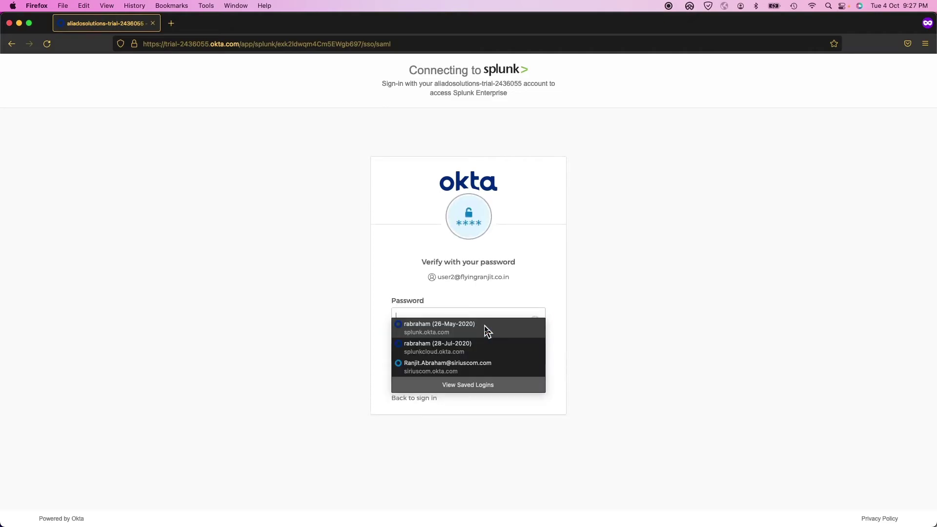
{"action": "left_click", "coordinate": [367, 291]}
{"action": "left_click", "coordinate": [414, 320]}
{"action": "type", "text": "p"}
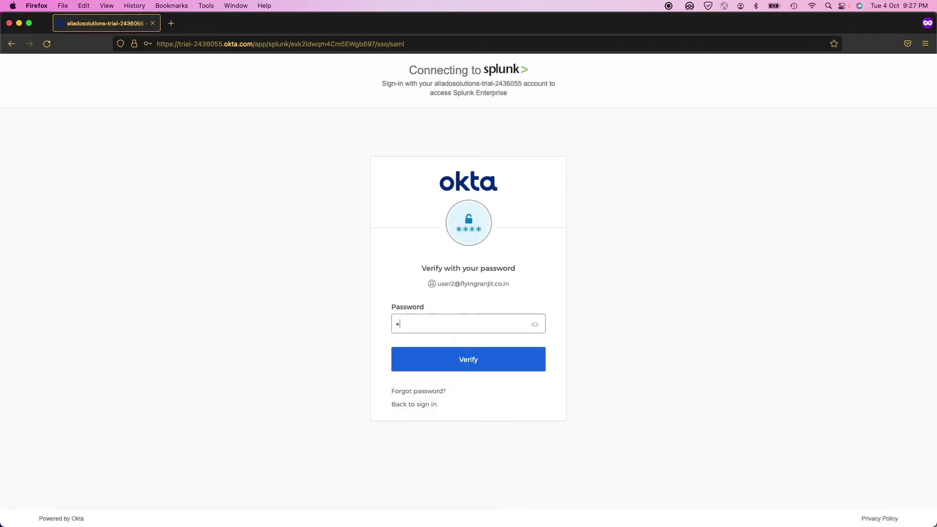
{"action": "type", "text": "****"}
{"action": "key", "text": "Return"}
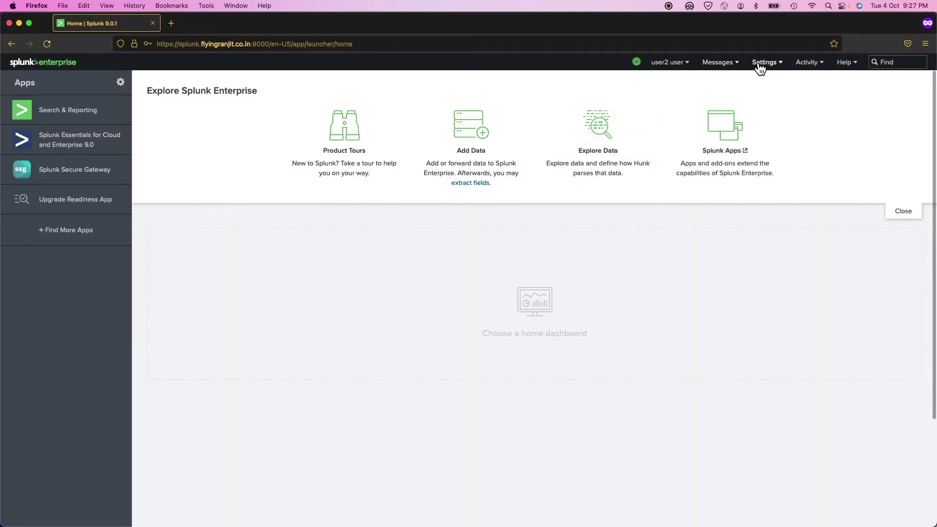
- Open Settings > Searches, reports, and alerts with App and Owner both set to All, showing 106 items
{"action": "left_click", "coordinate": [762, 63]}
{"action": "left_click", "coordinate": [737, 101]}
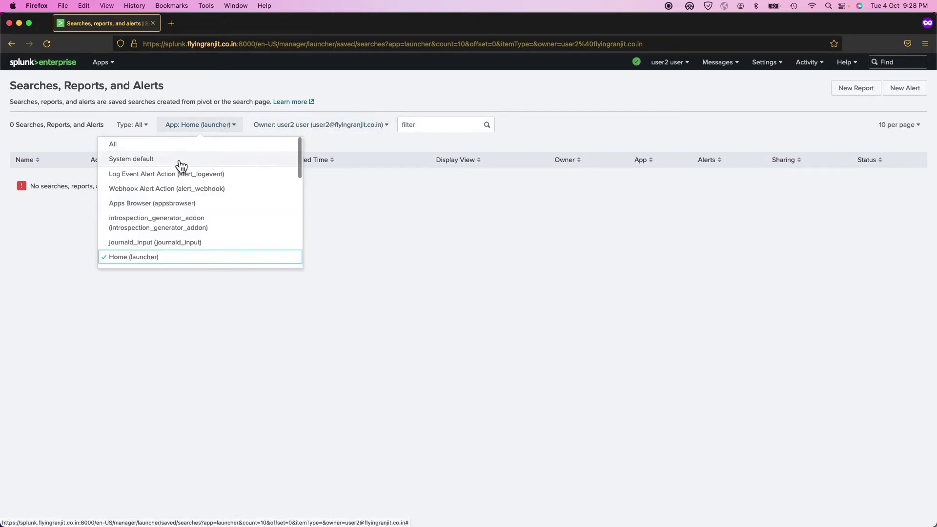
{"action": "left_click", "coordinate": [143, 145]}
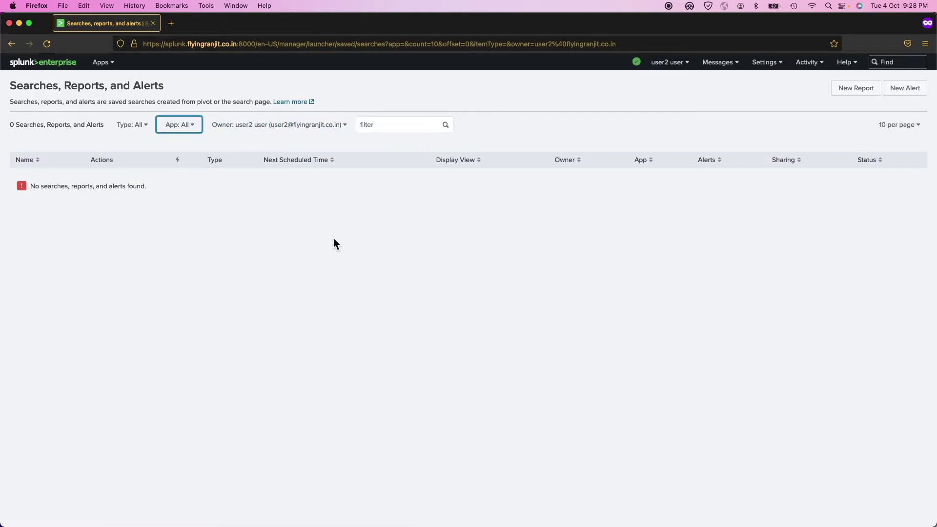
{"action": "left_click", "coordinate": [328, 129]}
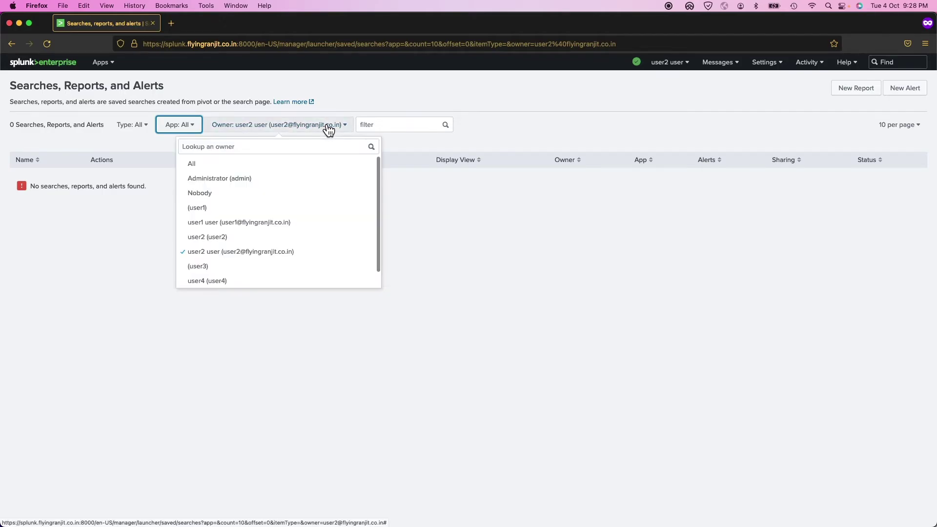
{"action": "left_click", "coordinate": [236, 165]}
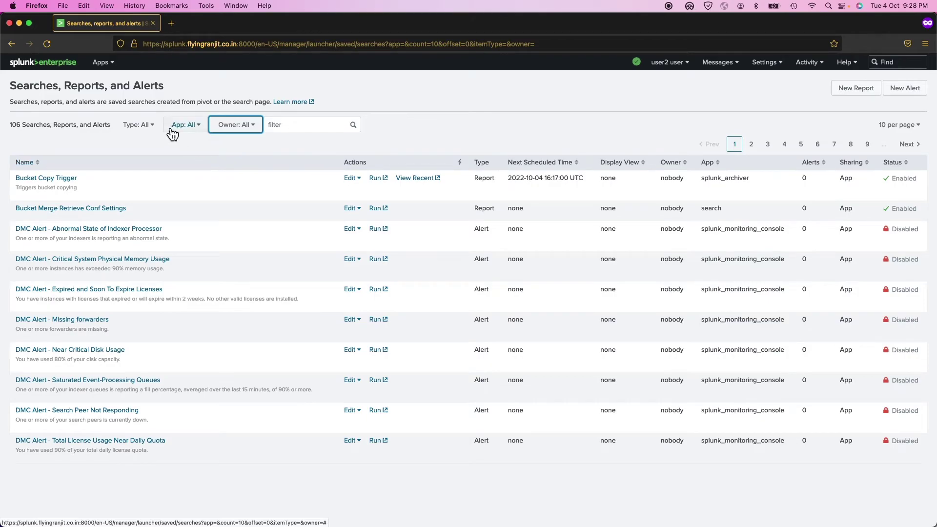
{"action": "left_click", "coordinate": [175, 128]}
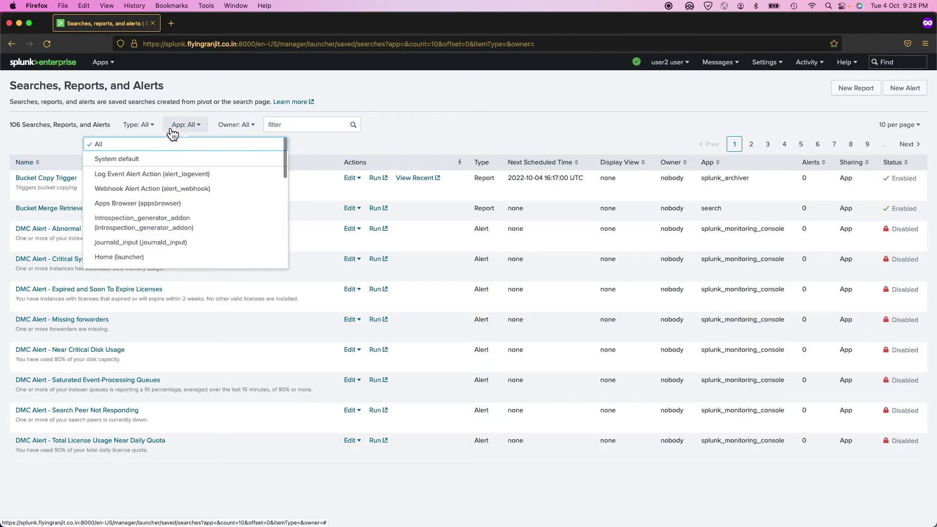
{"action": "left_click", "coordinate": [27, 137]}
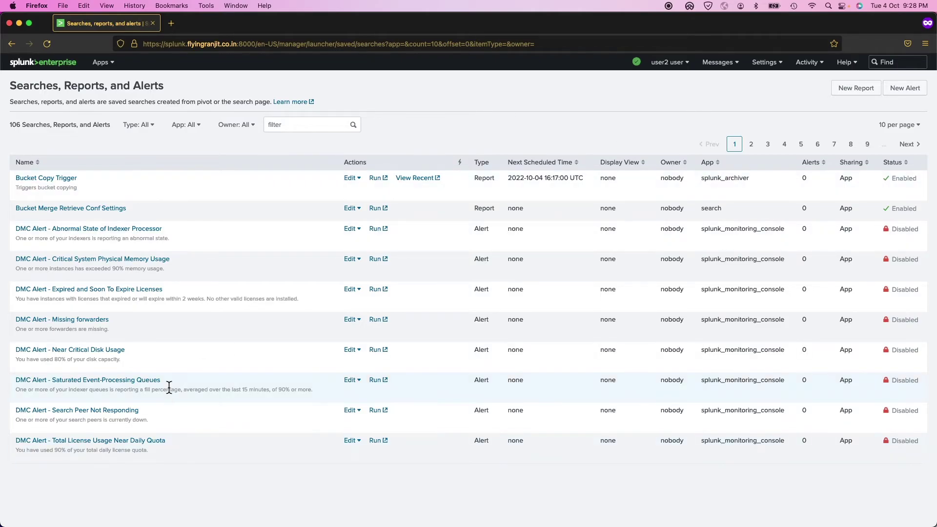
- Run /opt/splunk/bin/splunk restart and wait until the web interface is reported on port 8000
{"action": "key", "text": "super+Tab"}
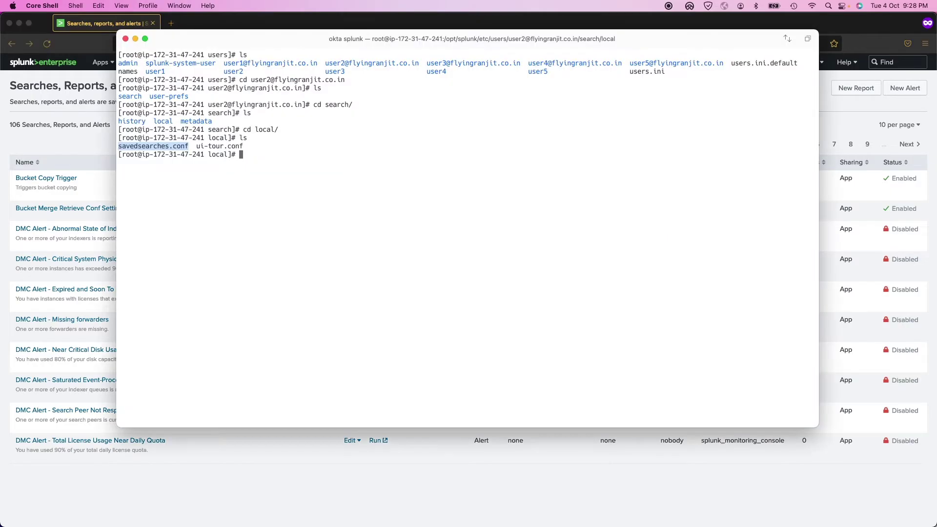
{"action": "type", "text": "/opt/splunk/"}
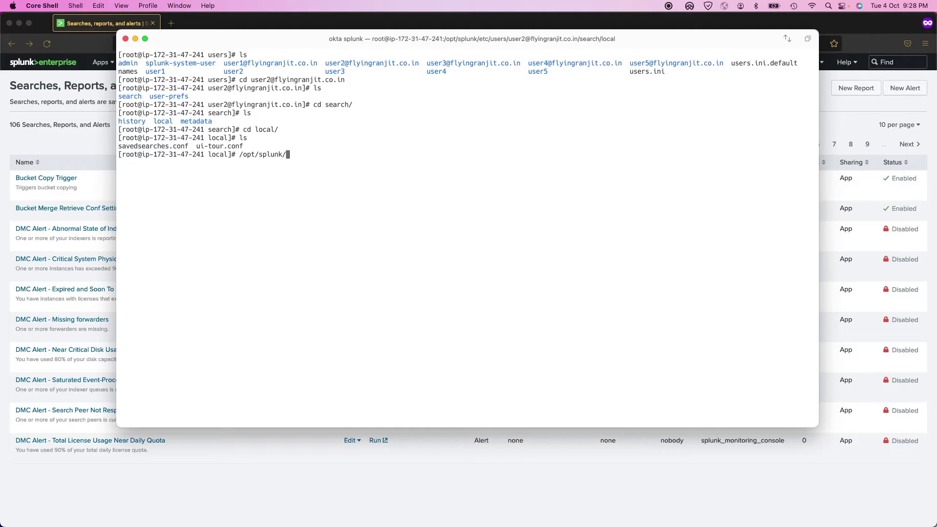
{"action": "type", "text": "bin/splunk restart"}
{"action": "key", "text": "Return"}
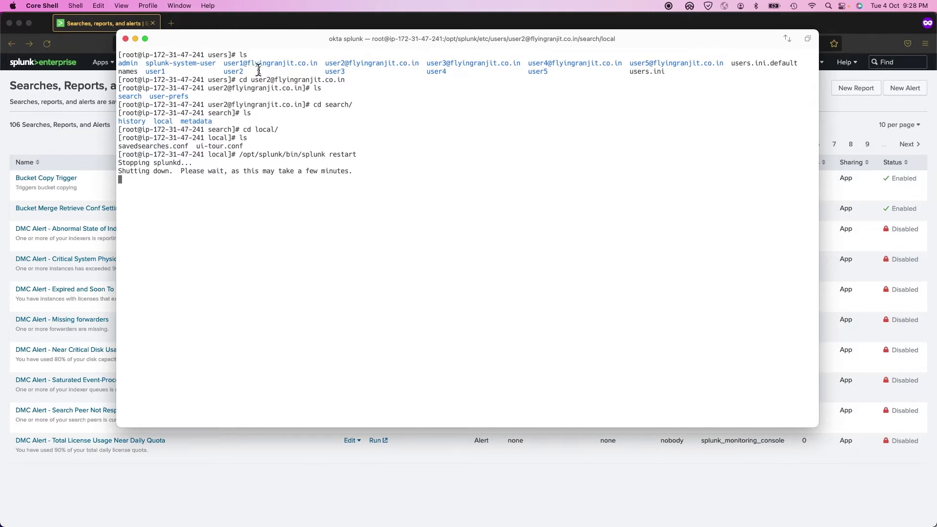
{"action": "left_click_drag", "start_coordinate": [224, 63], "coordinate": [721, 59]}
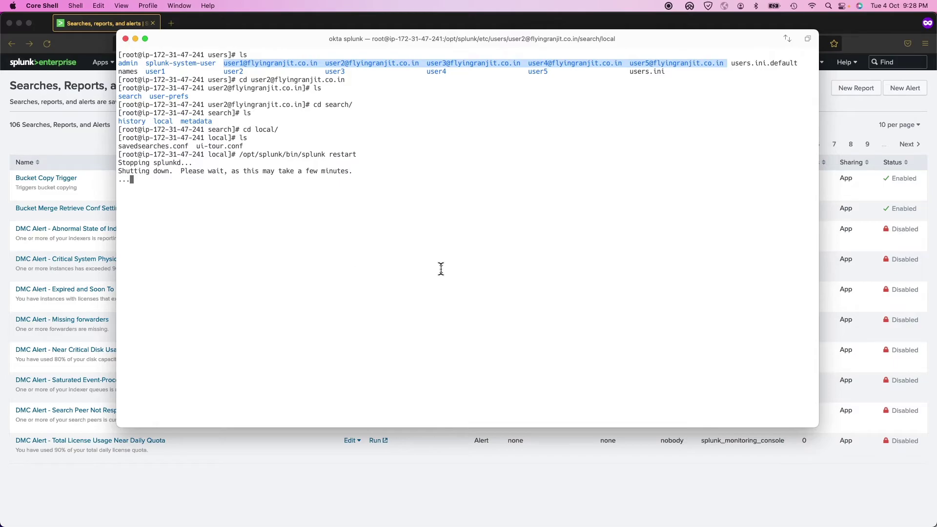
{"action": "left_click", "coordinate": [83, 151]}
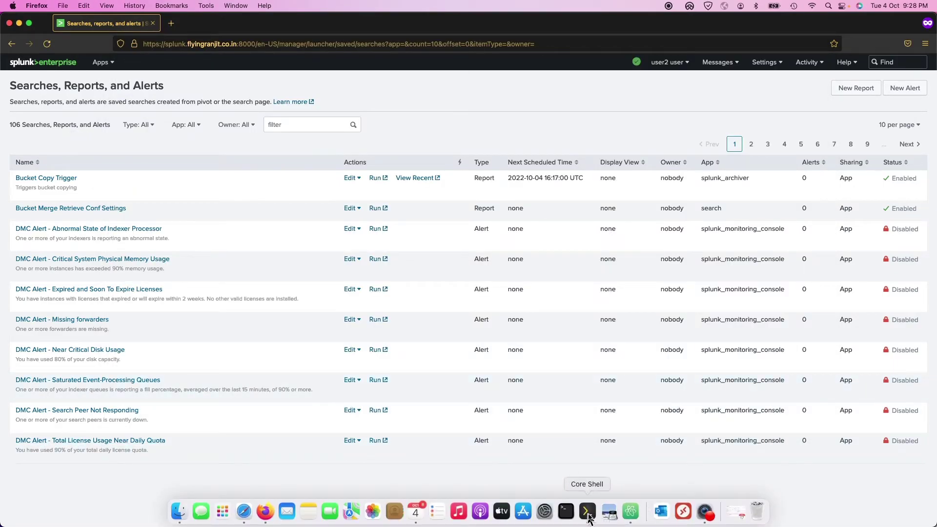
{"action": "left_click", "coordinate": [587, 511]}
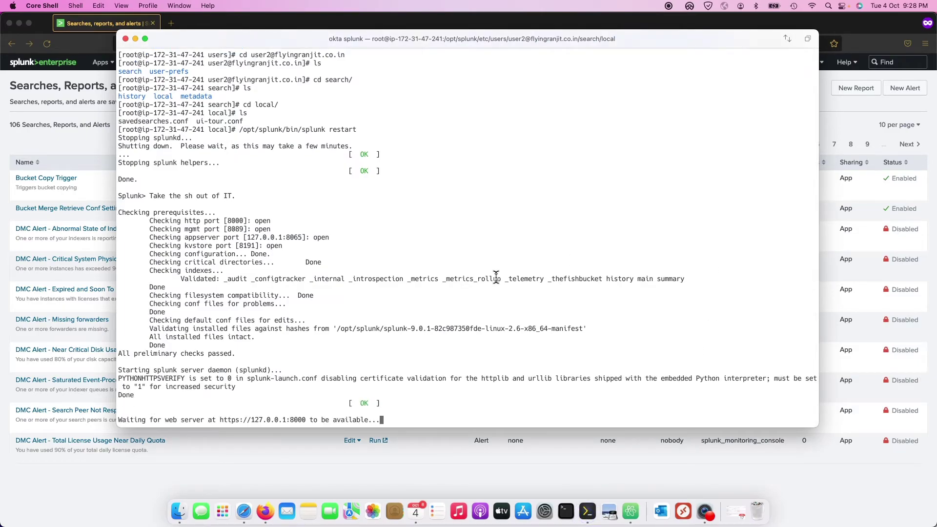
{"action": "left_click", "coordinate": [60, 136]}
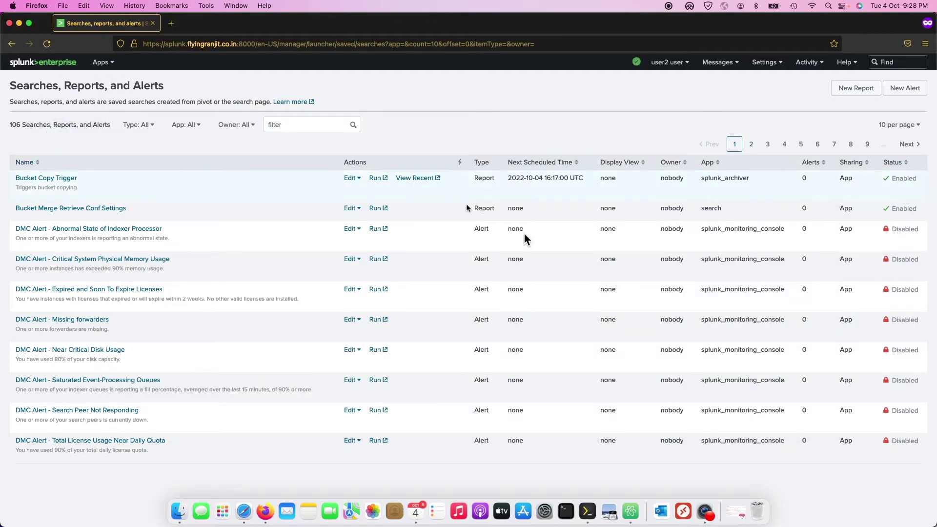
{"action": "left_click", "coordinate": [588, 517]}
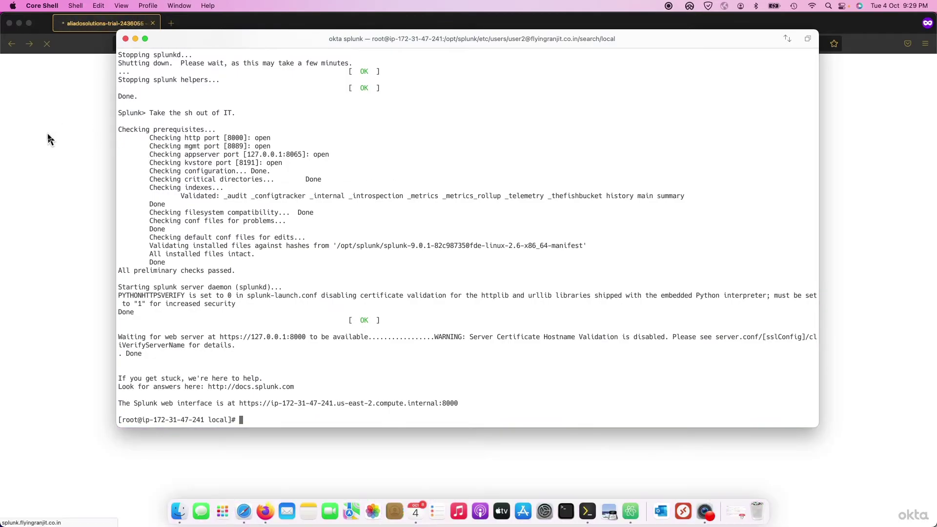
- Set the App filter to All to reveal user2's migrated reports: report 2 and user report
{"action": "left_click", "coordinate": [49, 139]}
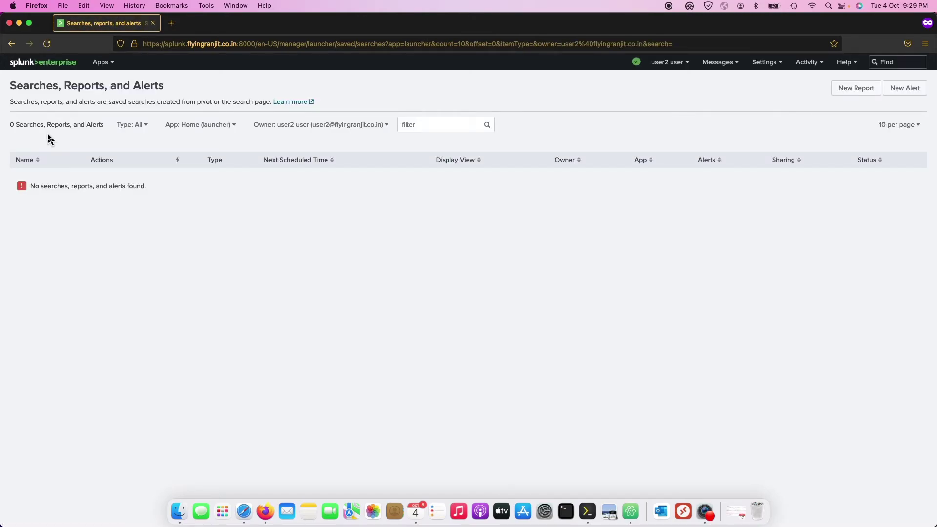
{"action": "left_click", "coordinate": [200, 125]}
{"action": "left_click", "coordinate": [184, 142]}
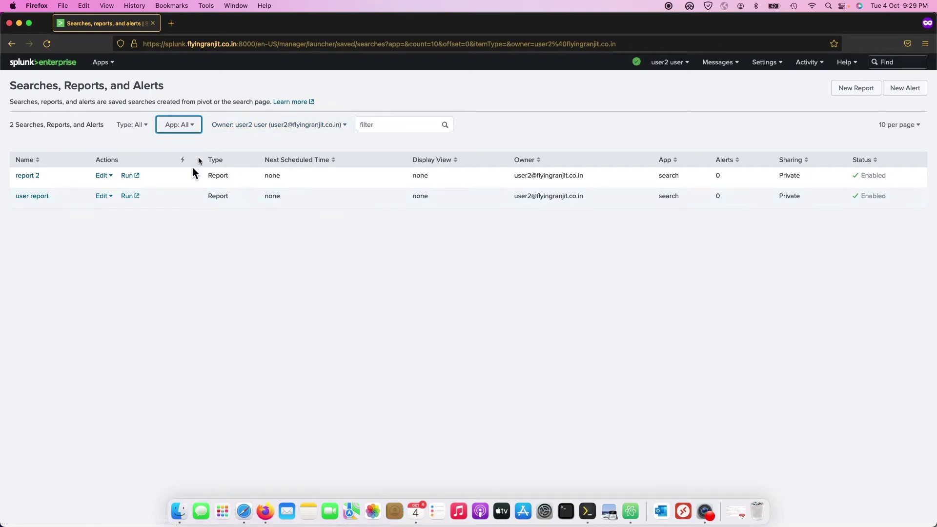
{"action": "left_click_drag", "start_coordinate": [81, 217], "coordinate": [562, 269]}
{"action": "left_click", "coordinate": [562, 268]}
- Show Splunk's Users page with its eight Splunk and SAML accounts, then return to Core Shell
{"action": "left_click", "coordinate": [765, 63]}
{"action": "left_click", "coordinate": [824, 272]}
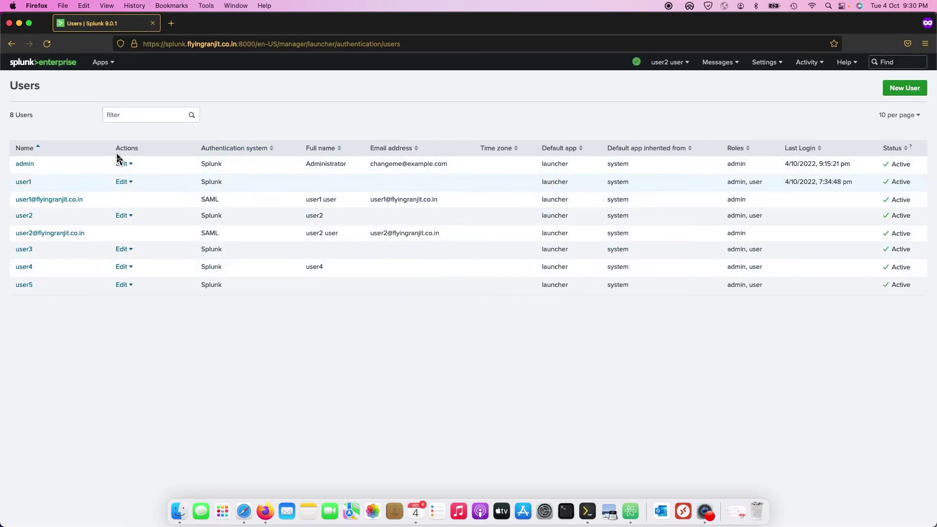
{"action": "left_click", "coordinate": [587, 511]}
- List the local folder, then climb with cd .. up to /opt/splunk/etc/users and list the user folders
{"action": "type", "text": "ls"}
{"action": "key", "text": "Return"}
{"action": "type", "text": "cd .."}
{"action": "key", "text": "Return"}
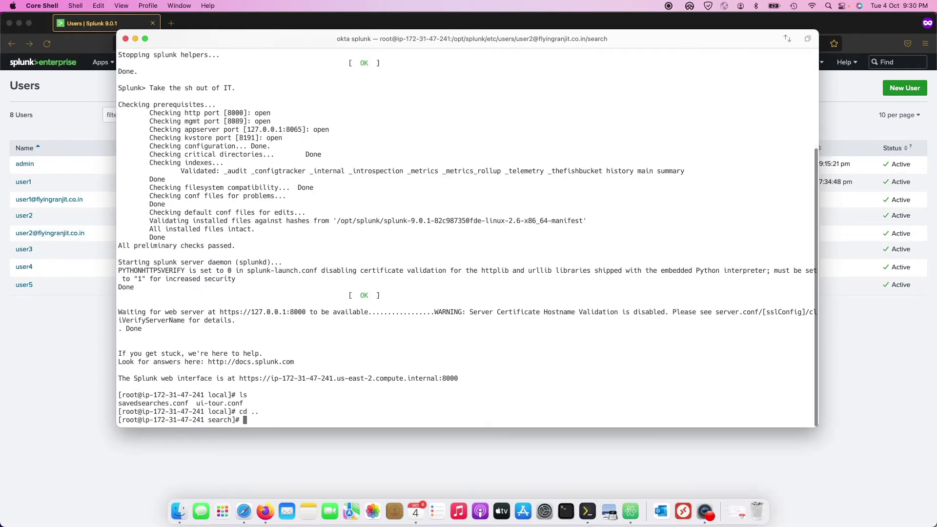
{"action": "type", "text": "cd .."}
{"action": "key", "text": "Return"}
{"action": "type", "text": "ls"}
{"action": "key", "text": "Return"}
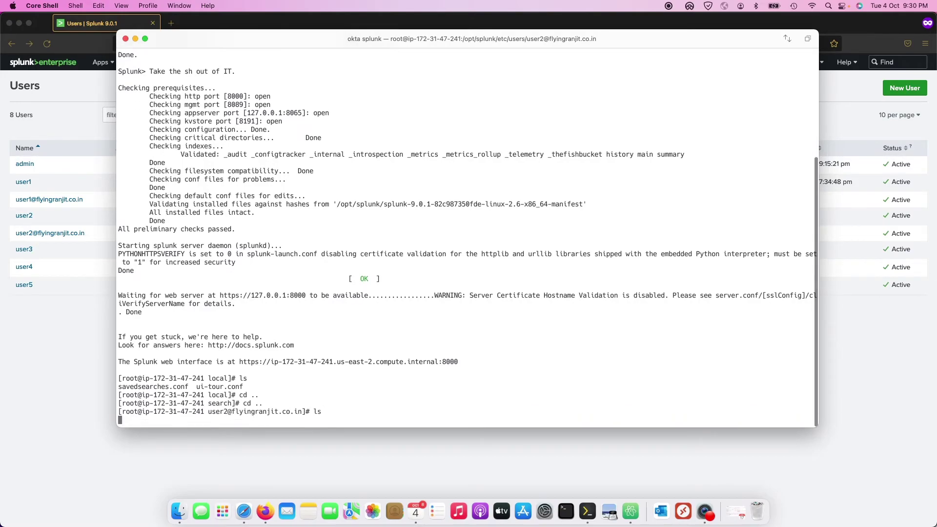
{"action": "type", "text": "cd .."}
{"action": "key", "text": "Return"}
{"action": "type", "text": "ls"}
{"action": "key", "text": "Return"}
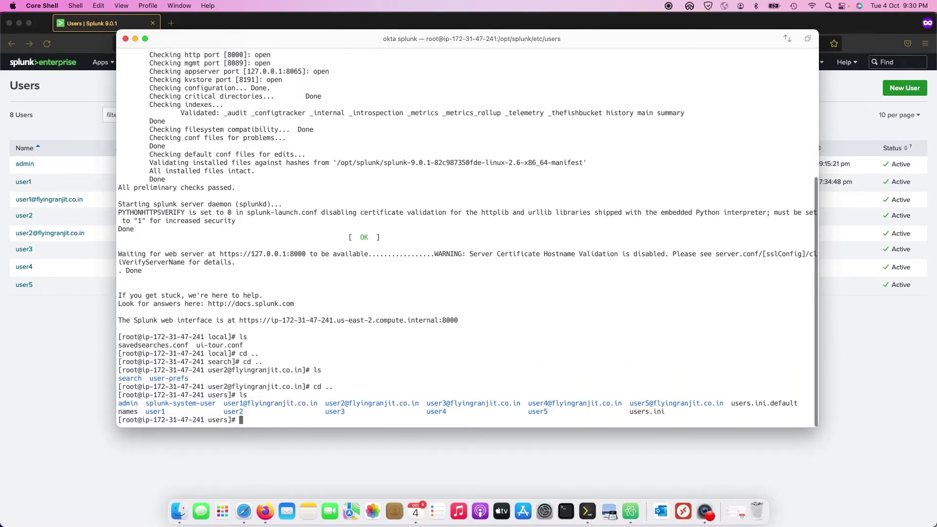
- Select the old plain user folders user1 to user5 and start an rm -rf command
{"action": "double_click", "coordinate": [233, 412]}
{"action": "left_click", "coordinate": [151, 409]}
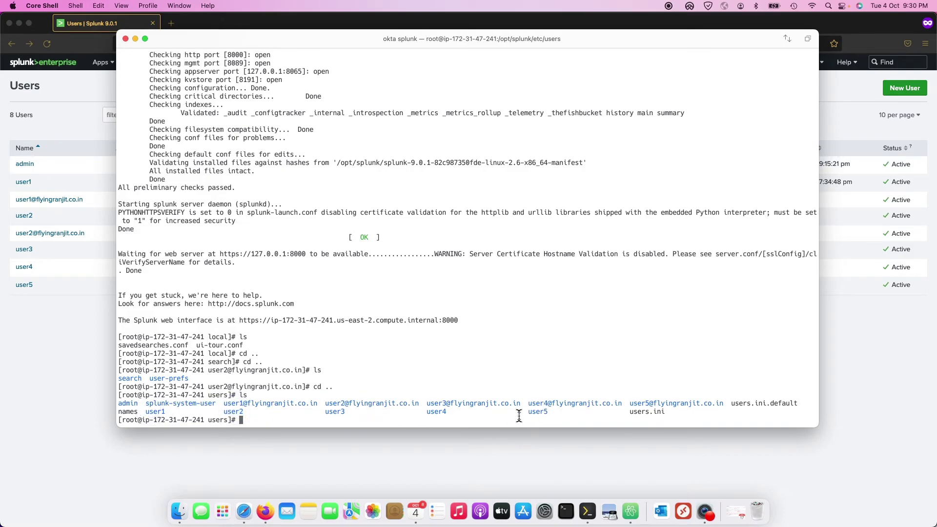
{"action": "left_click_drag", "start_coordinate": [553, 412], "coordinate": [145, 408]}
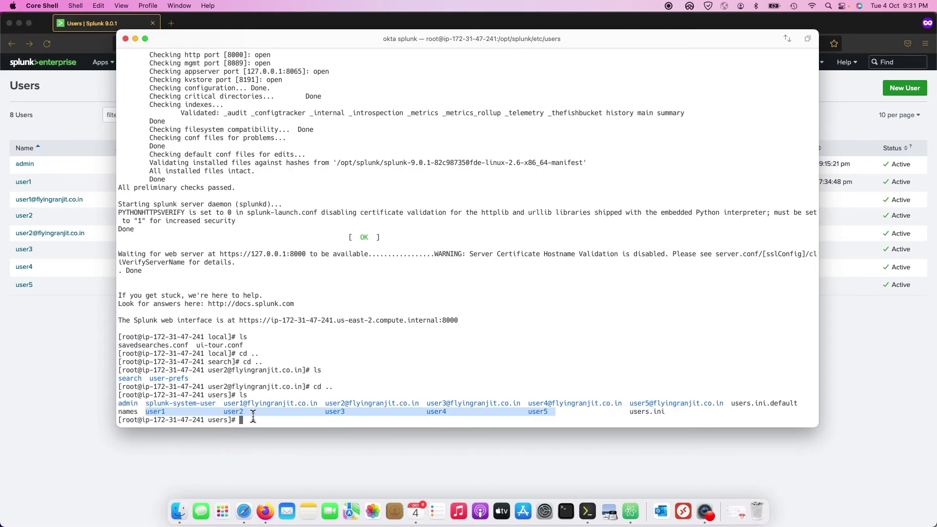
{"action": "type", "text": "rm -rf"}
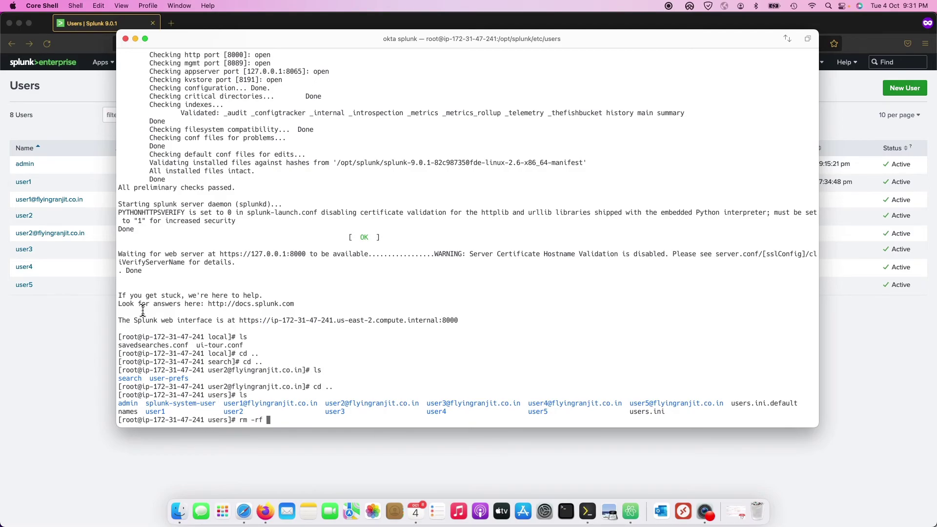
{"action": "left_click", "coordinate": [53, 353]}
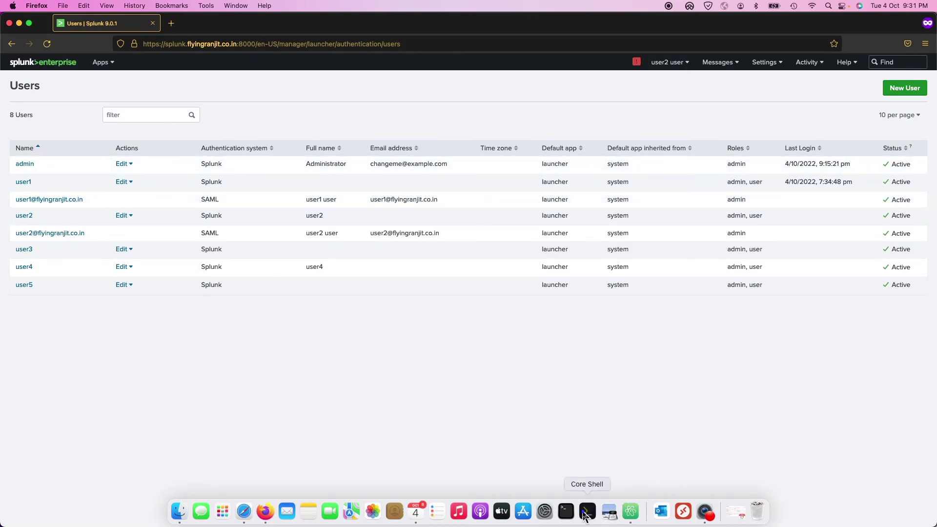
- Erase the unfinished rm command, clear the screen and list the users directory again
{"action": "left_click", "coordinate": [587, 511]}
{"action": "key", "text": "BackSpace"}
{"action": "key", "text": "BackSpace"}
{"action": "key", "text": "BackSpace"}
{"action": "key", "text": "BackSpace"}
{"action": "key", "text": "BackSpace"}
{"action": "key", "text": "BackSpace"}
{"action": "key", "text": "BackSpace"}
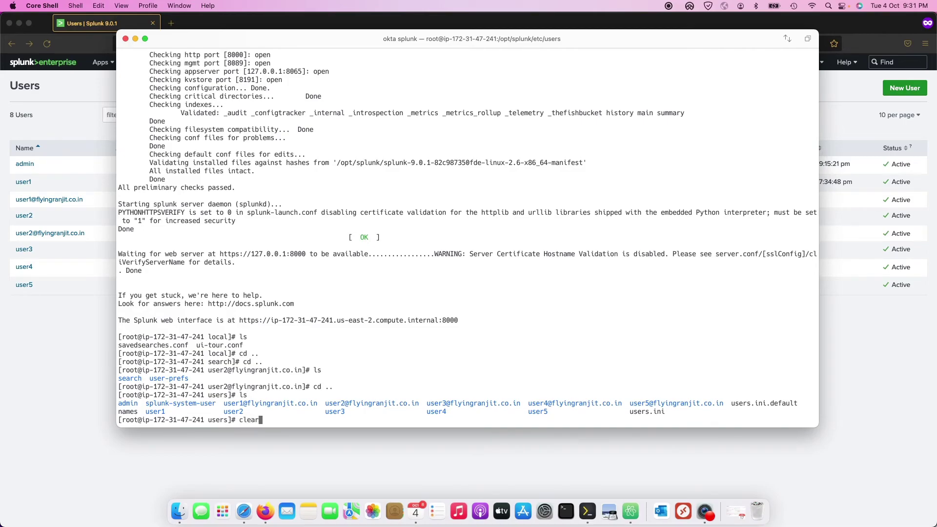
{"action": "key", "text": "ctrl+l"}
{"action": "type", "text": "ls"}
{"action": "key", "text": "Return"}
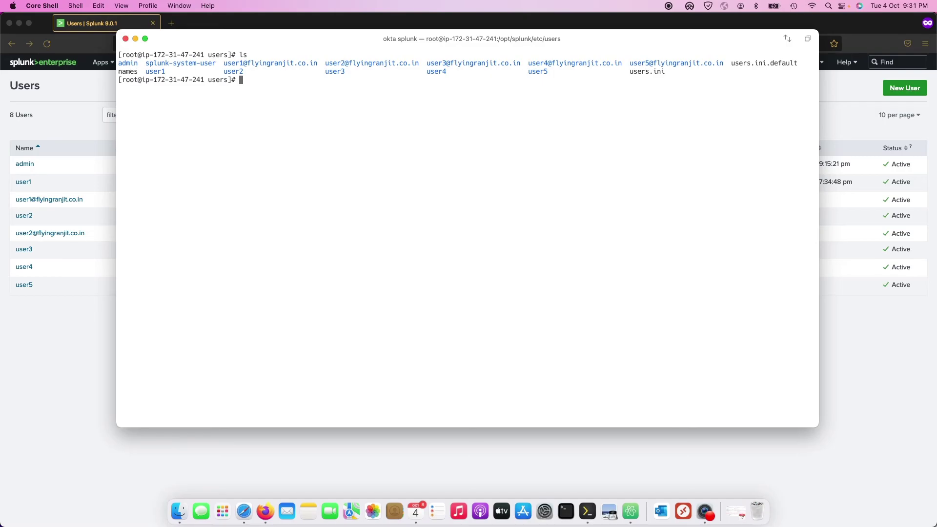
- Move up to /opt/splunk/etc, list its contents and begin cat on the passwd file
{"action": "type", "text": "cd .."}
{"action": "key", "text": "Return"}
{"action": "type", "text": "ls"}
{"action": "key", "text": "Return"}
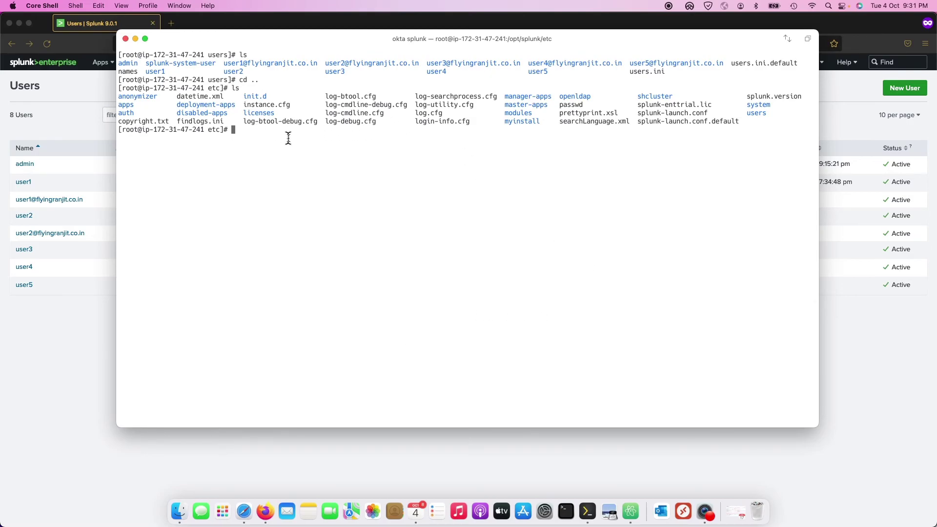
{"action": "type", "text": "cat pass"}
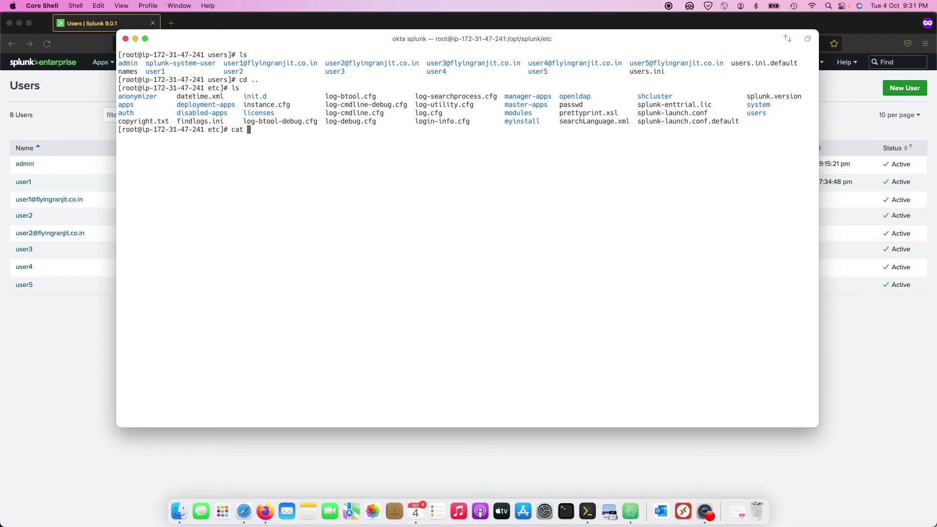
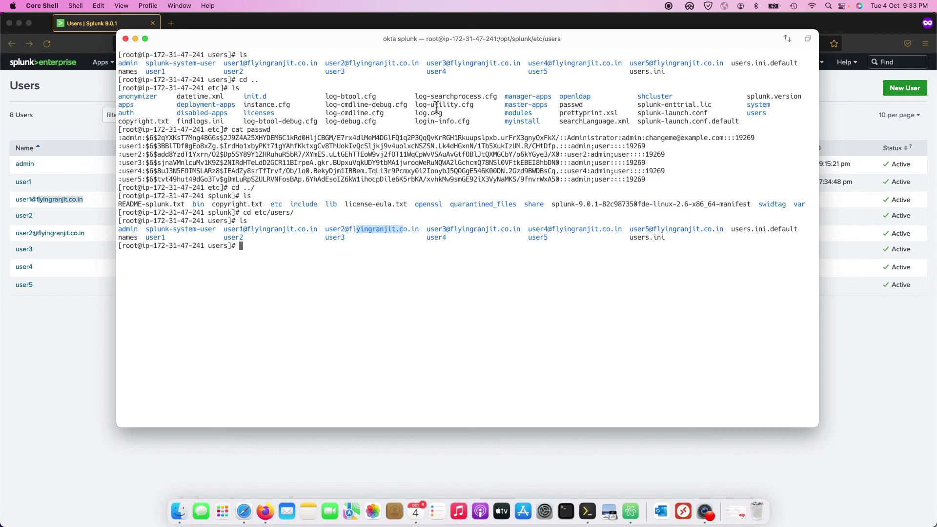
- Open the menu-bar screen recorder's menu to reveal Stop recording and Pause recording
{"action": "left_click", "coordinate": [664, 7]}
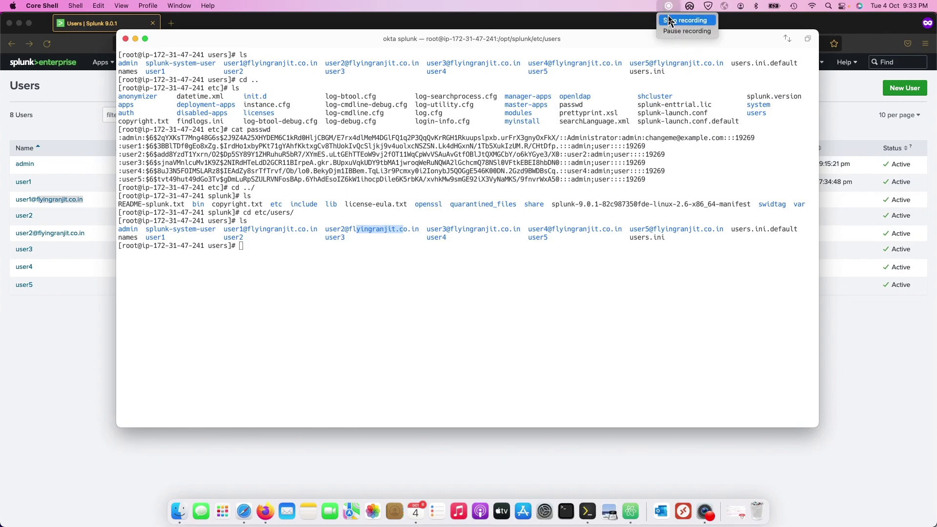